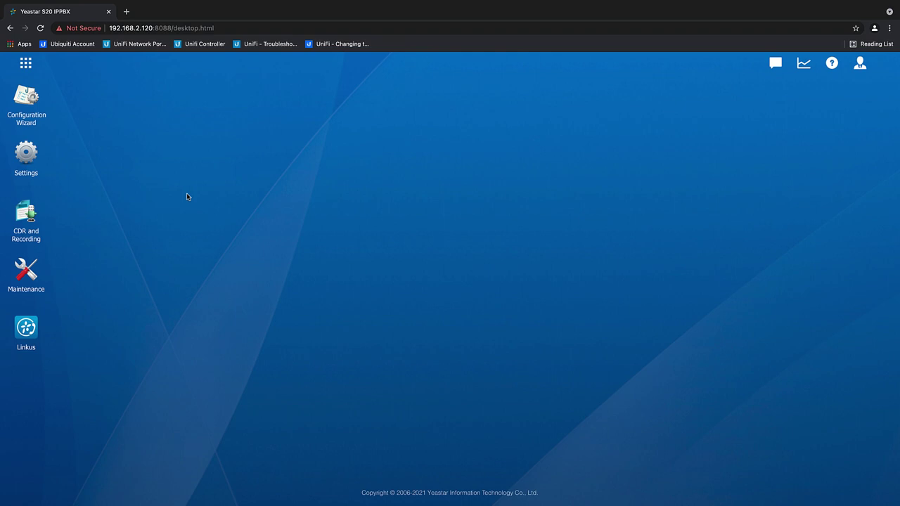
- Open the Settings window from the Yeastar S20 web desktop
click(26, 153)
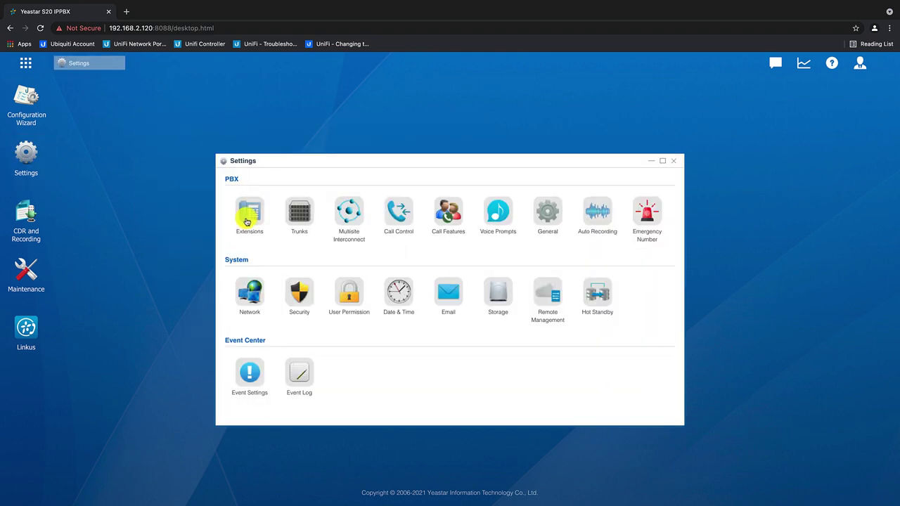
- Start a new SIP extension with extension number 22 and Caller ID 22
click(247, 212)
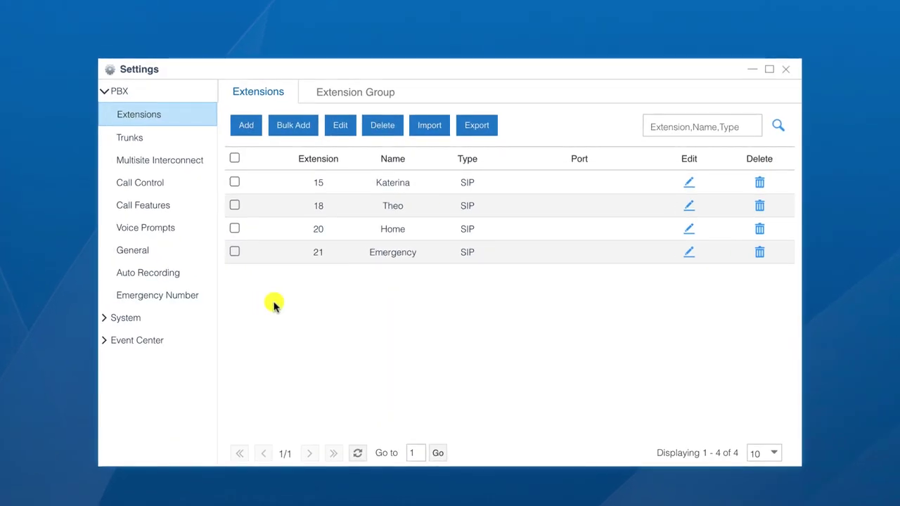
click(255, 126)
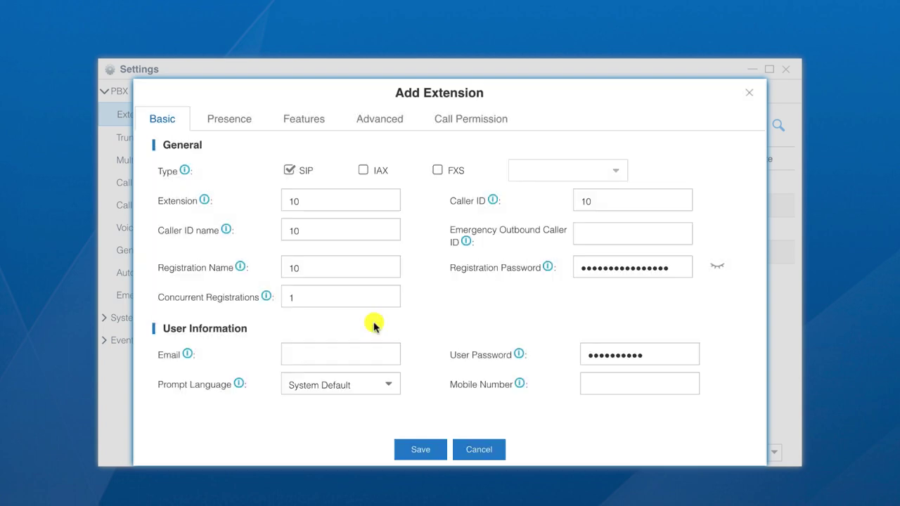
click(288, 170)
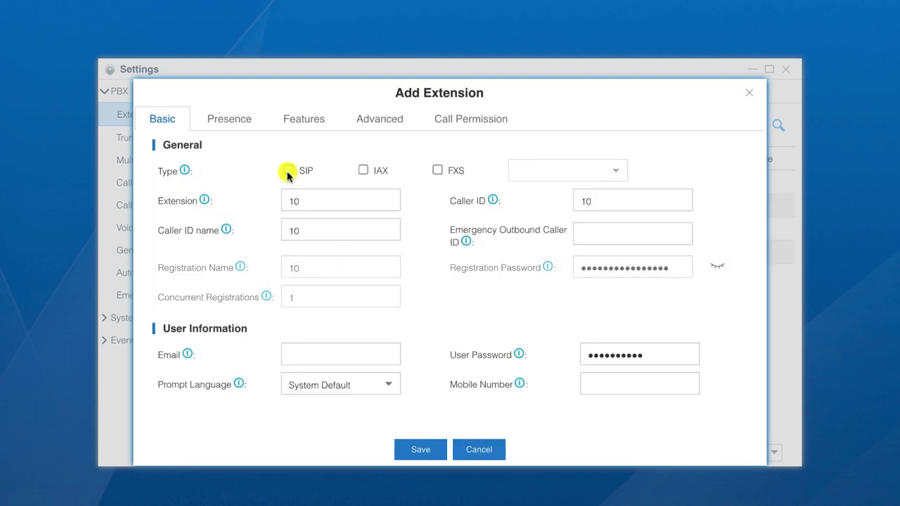
click(289, 171)
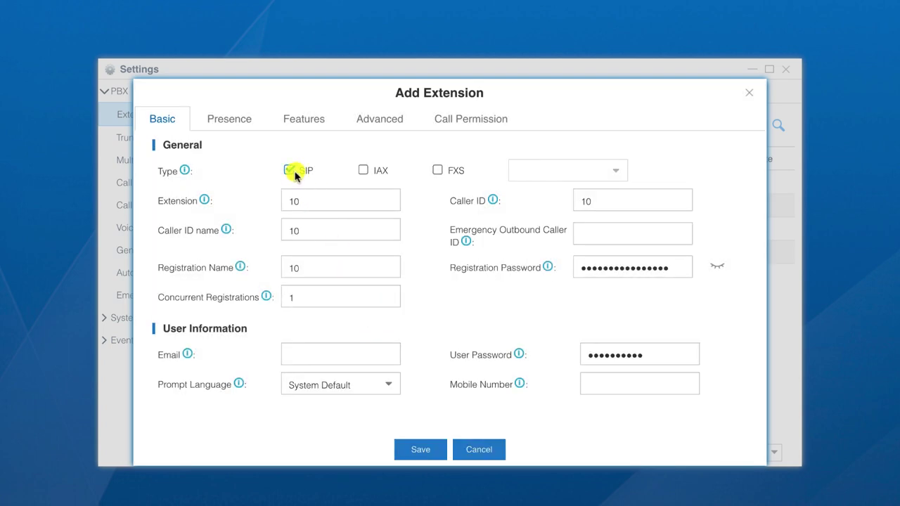
double_click(309, 204)
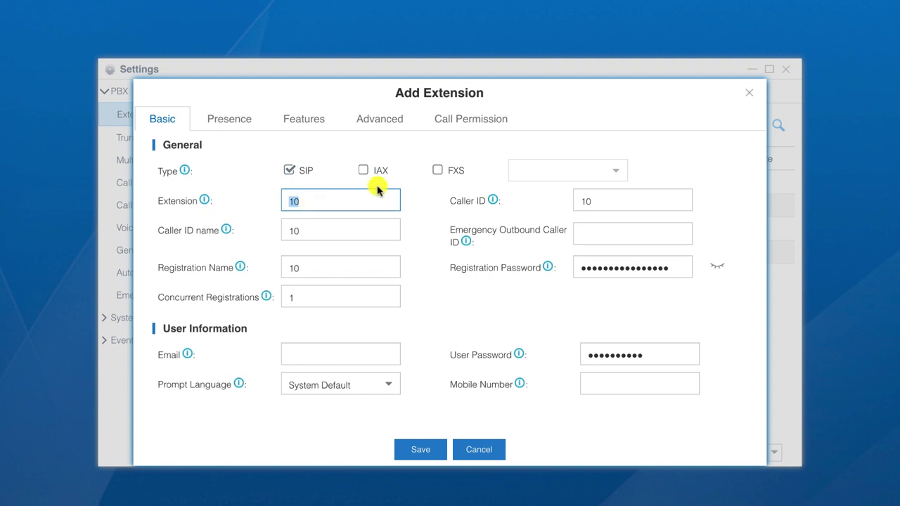
text(22)
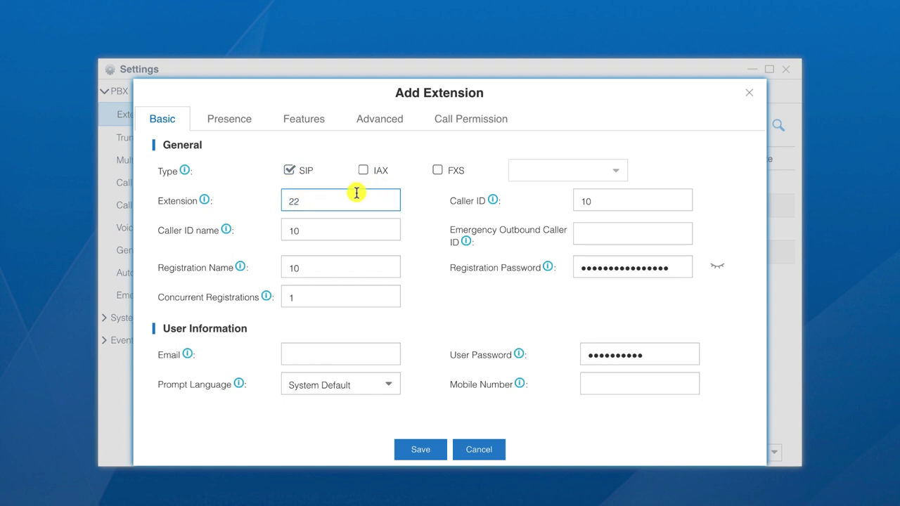
double_click(625, 200)
text(22)
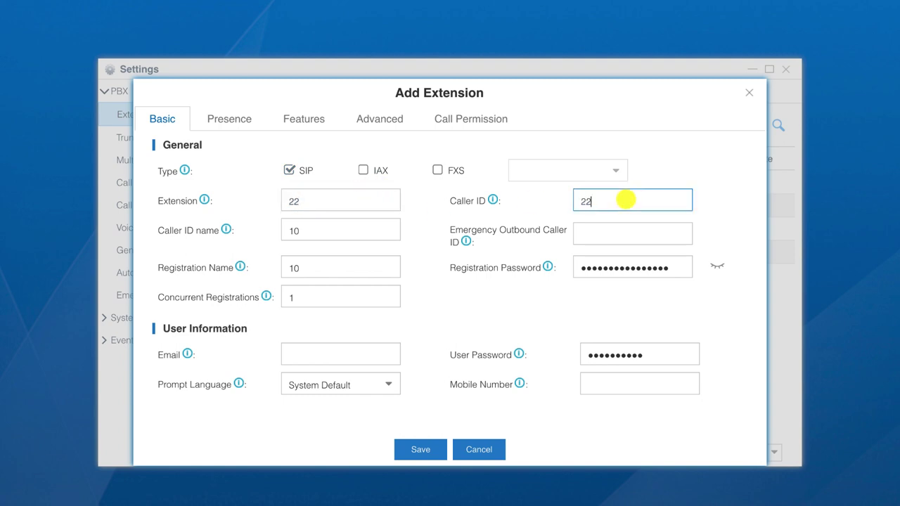
- Name it Demo FIP13G, set registration name 22 and a new password, and save
double_click(357, 231)
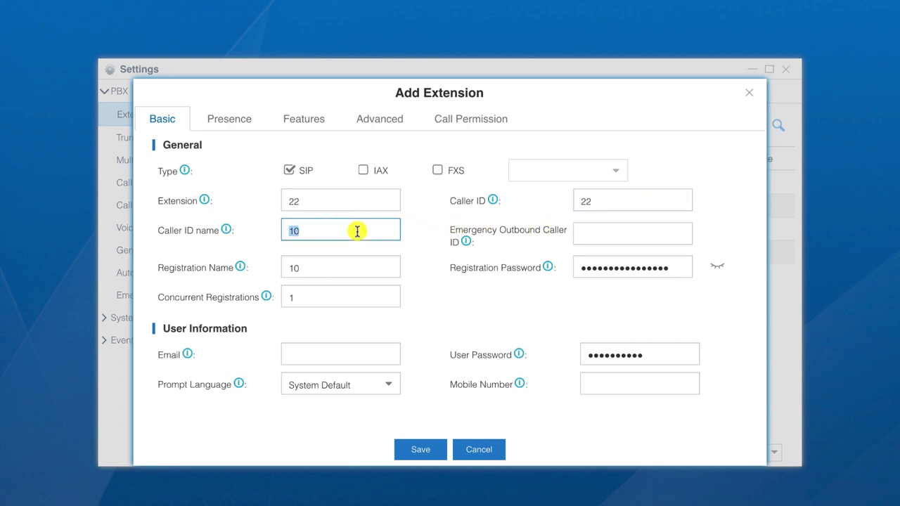
text(Demo FIP13G)
double_click(334, 267)
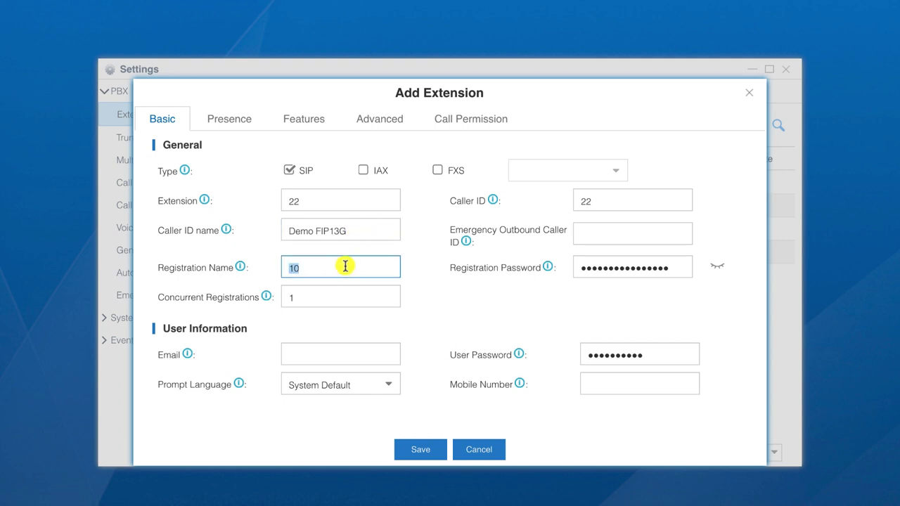
text(22)
double_click(314, 296)
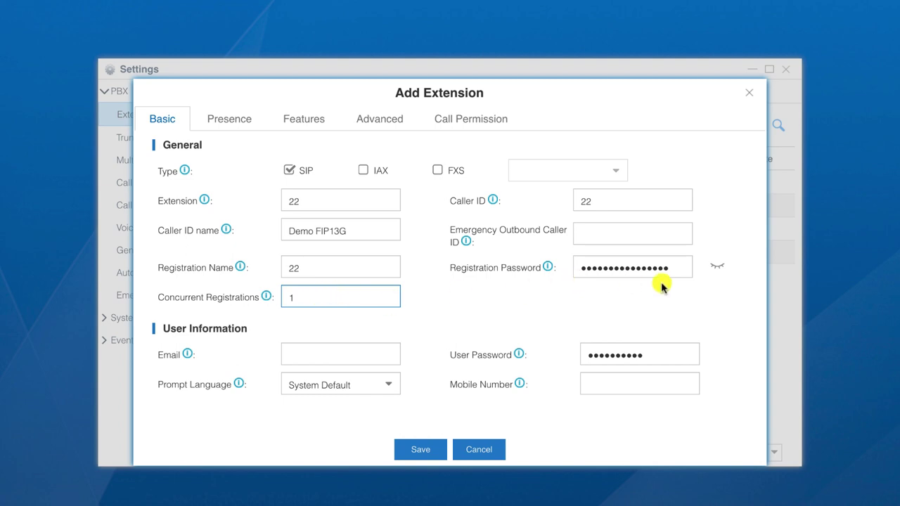
double_click(678, 269)
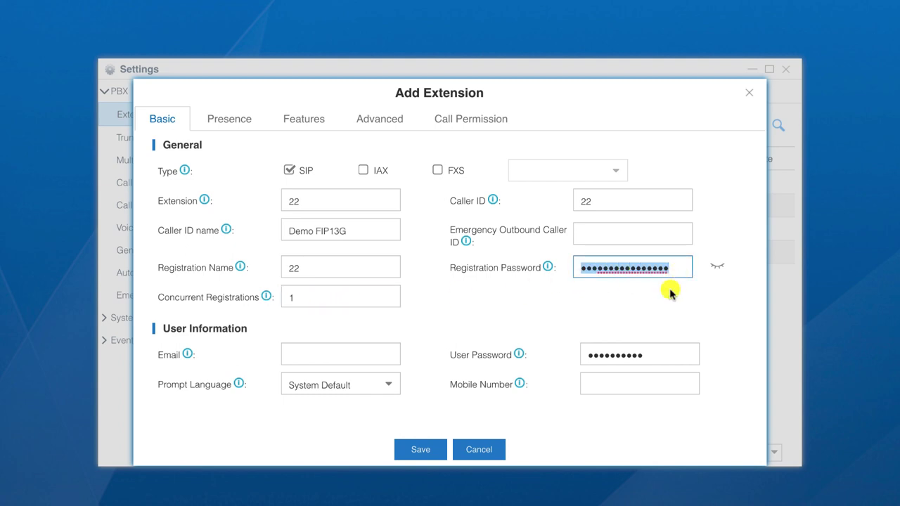
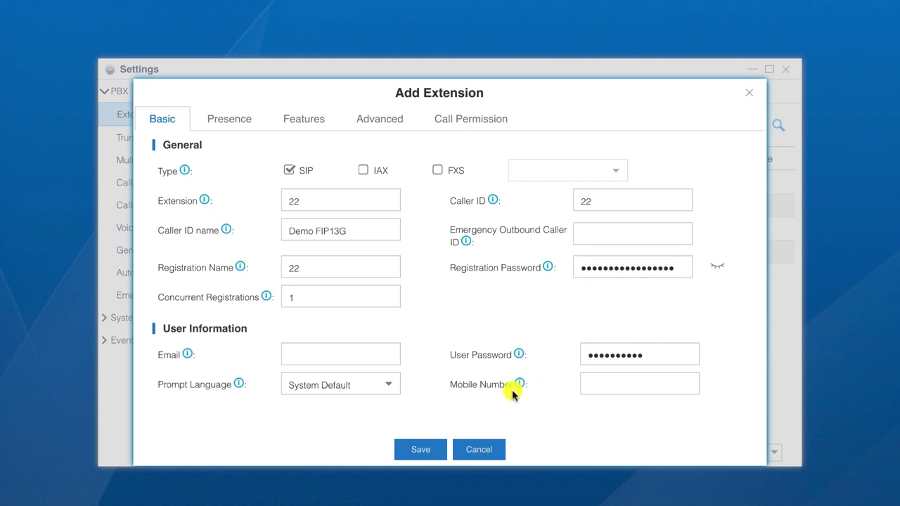
click(421, 449)
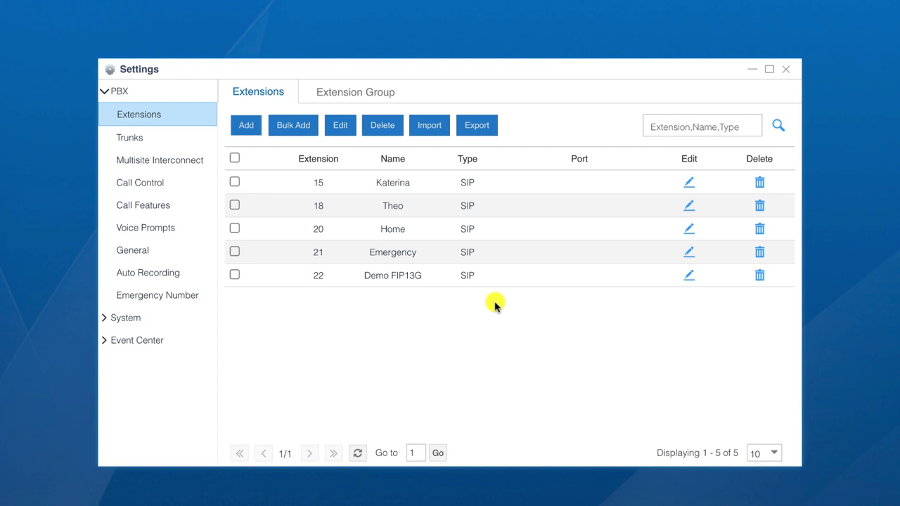
- Start another extension with extension number 23 and Caller ID 23
click(250, 126)
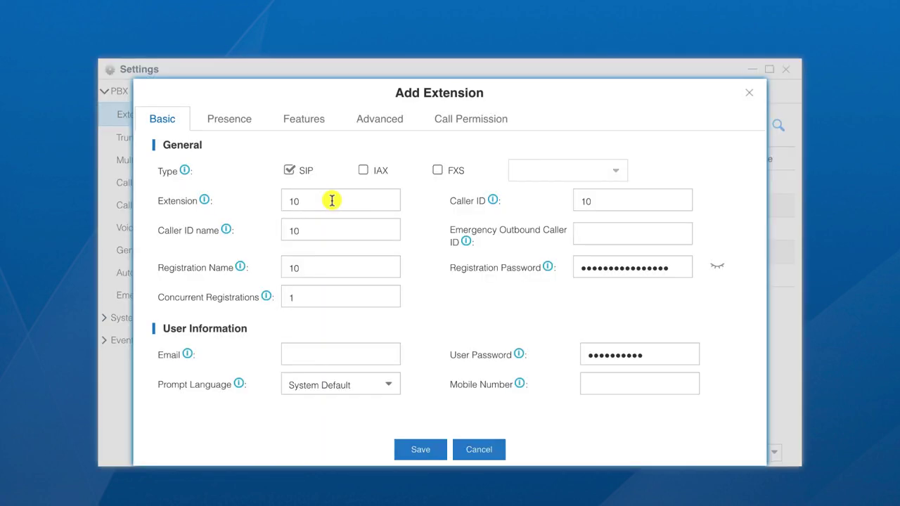
double_click(331, 201)
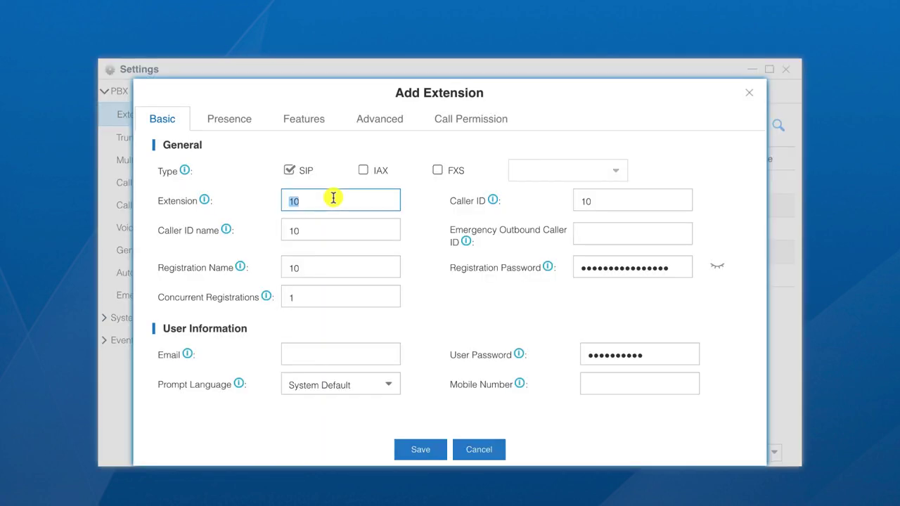
text(23)
click(611, 194)
double_click(611, 194)
text(23)
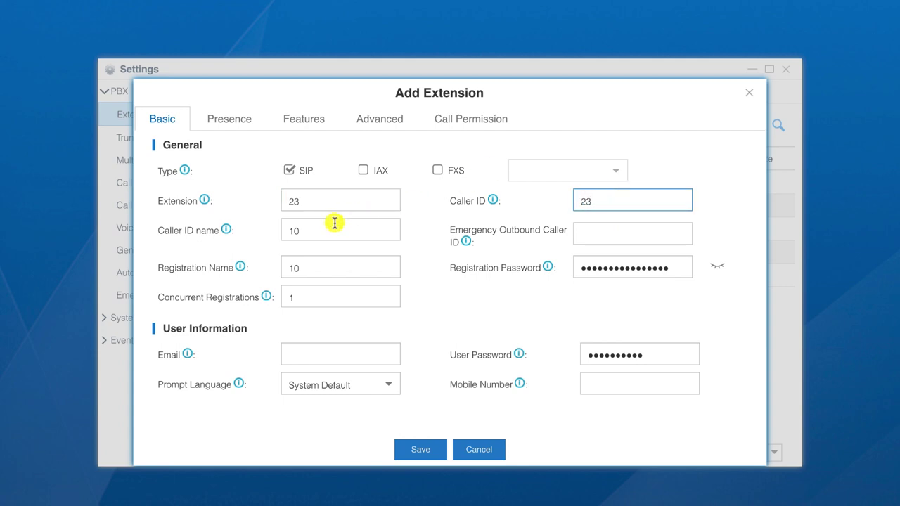
- Name it Demo FIP14G, set registration name 23 and a new password, and save
double_click(333, 225)
text(Demo FIP14G)
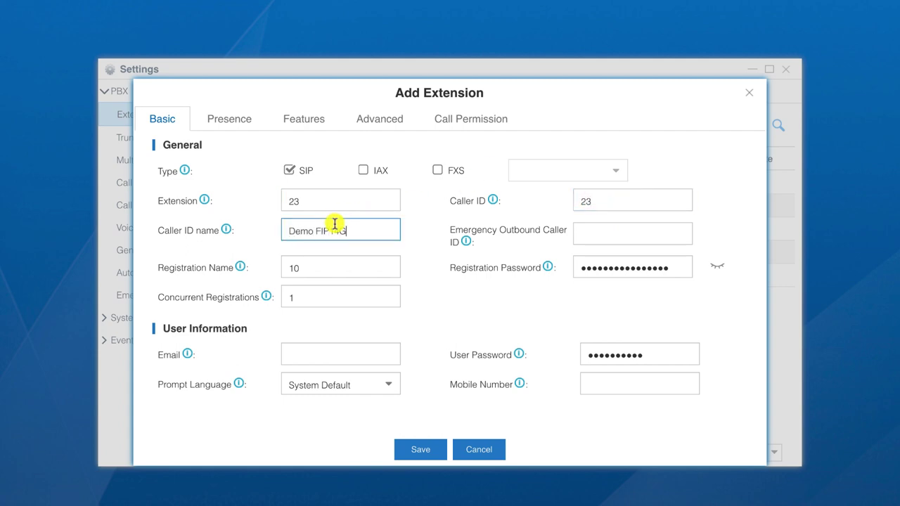
double_click(328, 270)
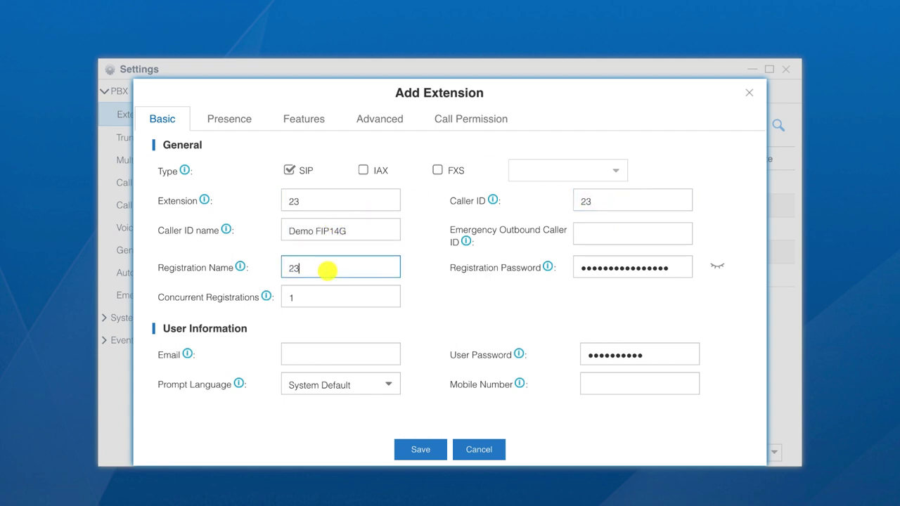
drag(674, 266, 555, 267)
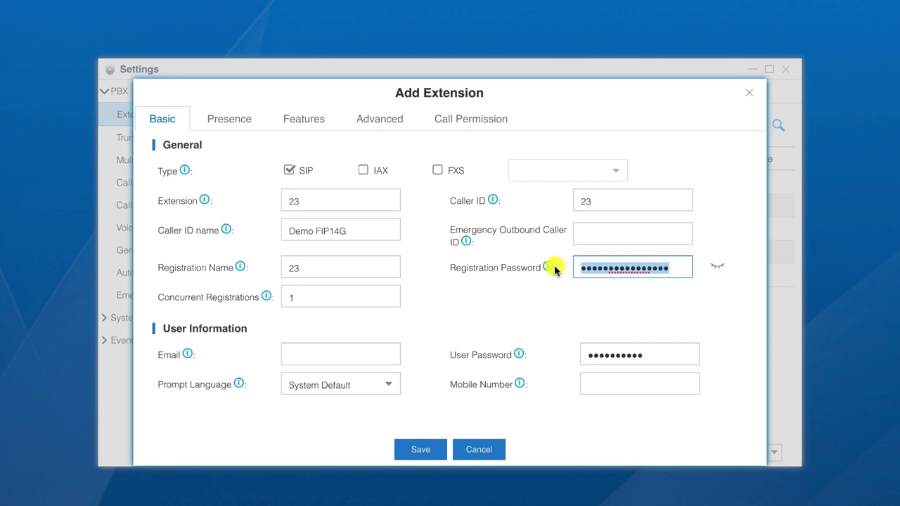
text(23********)
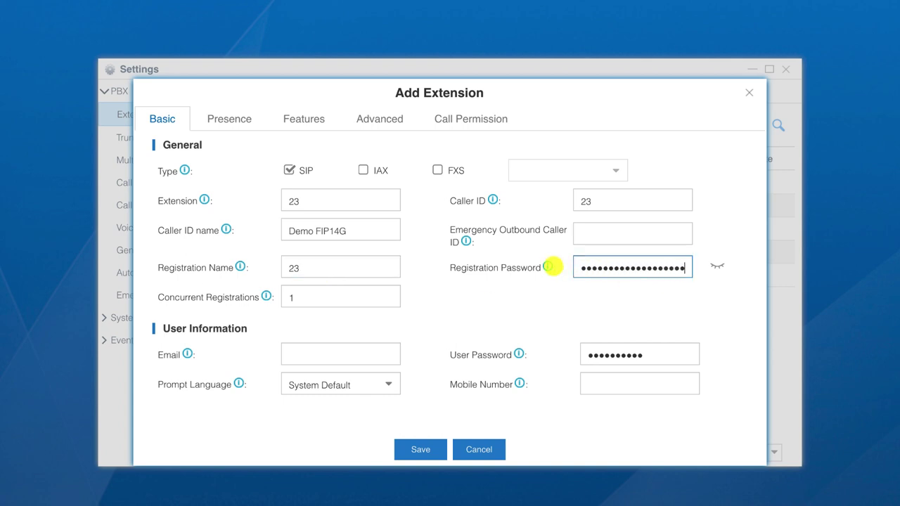
click(420, 448)
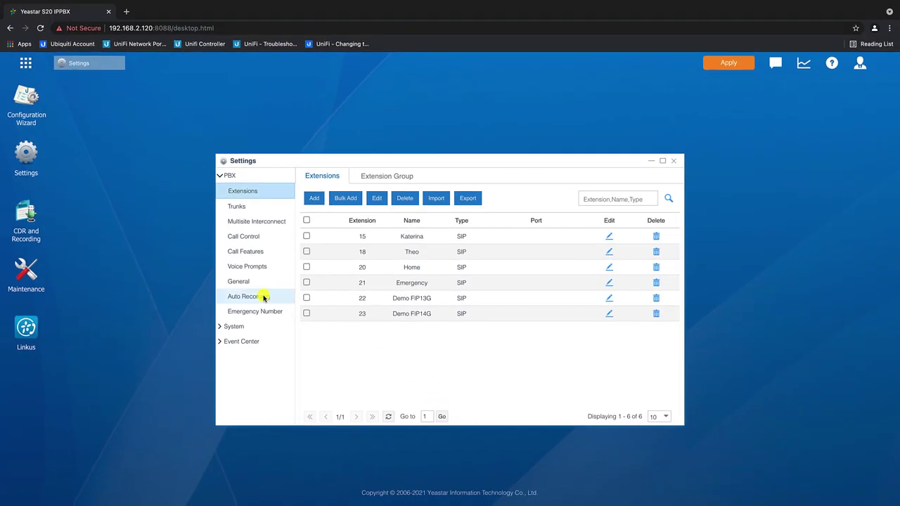
- Move extensions 22 and 23 into the Outgoing_Calls route's members, save, close Settings and apply
click(251, 238)
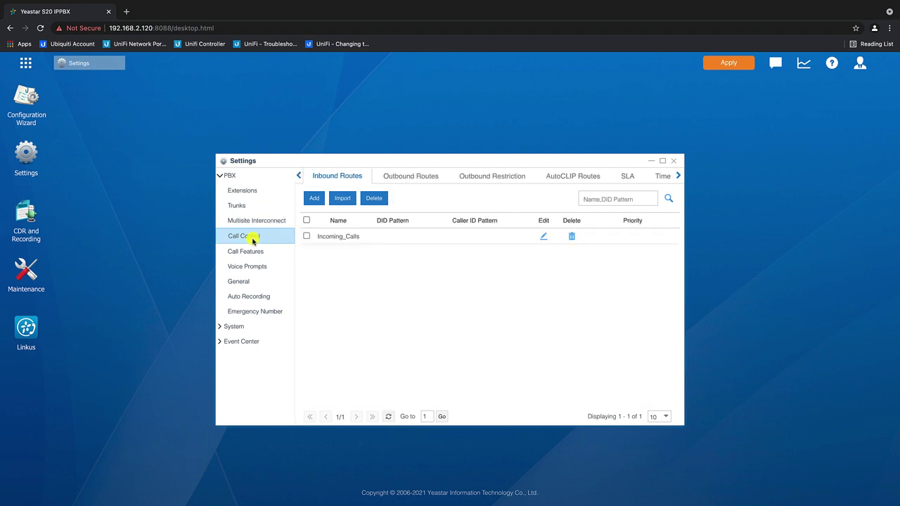
click(394, 177)
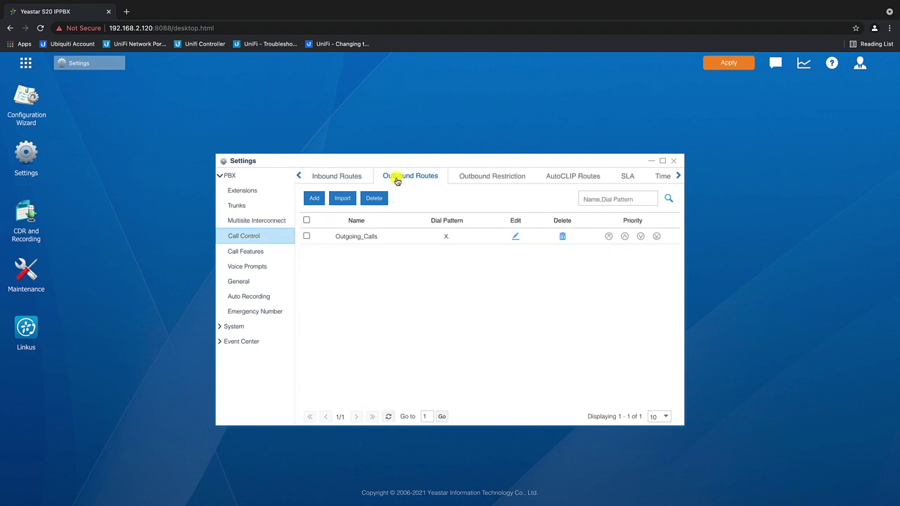
click(516, 236)
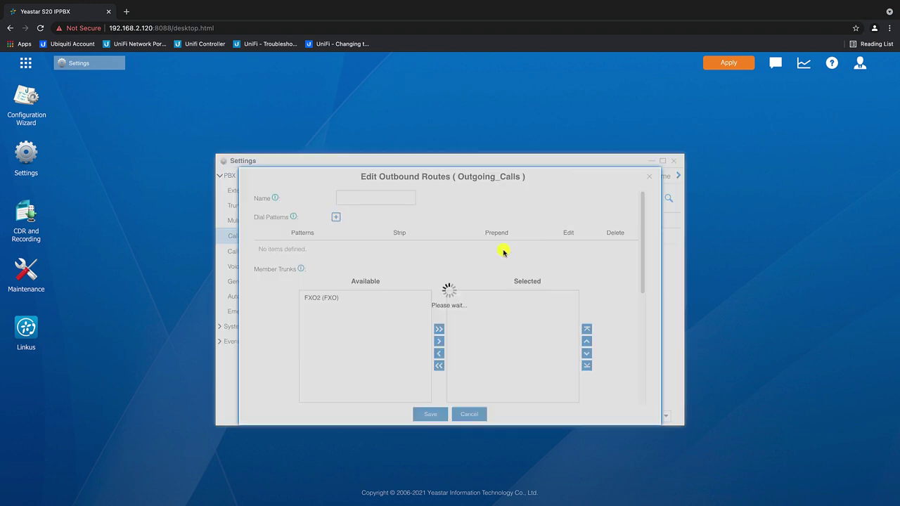
scroll(497, 275, down, 3)
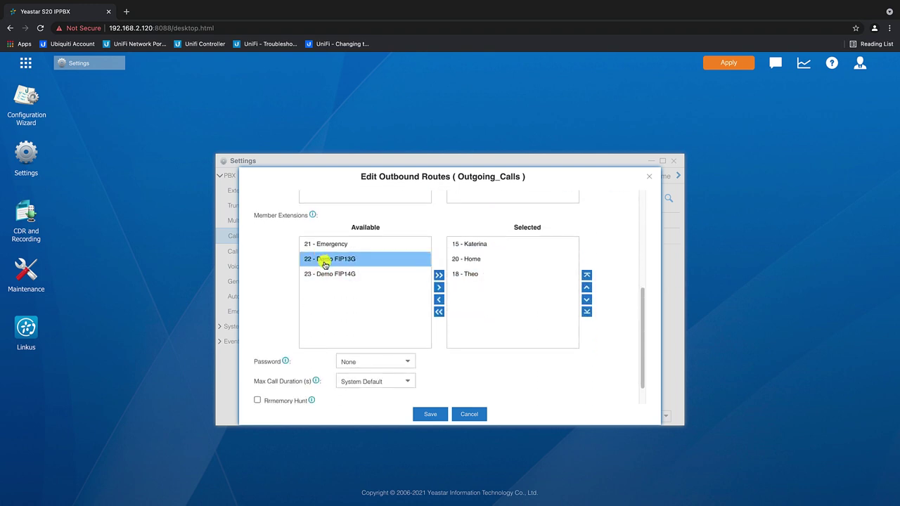
click(326, 263)
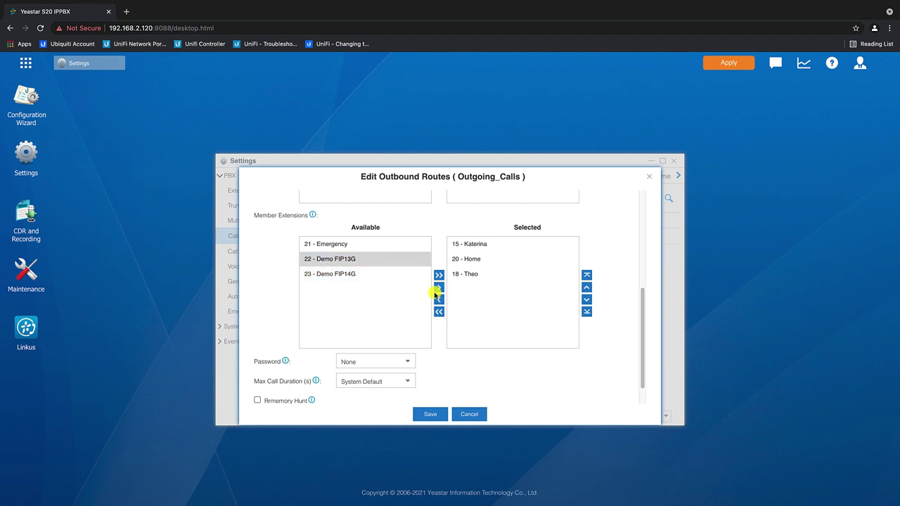
click(438, 288)
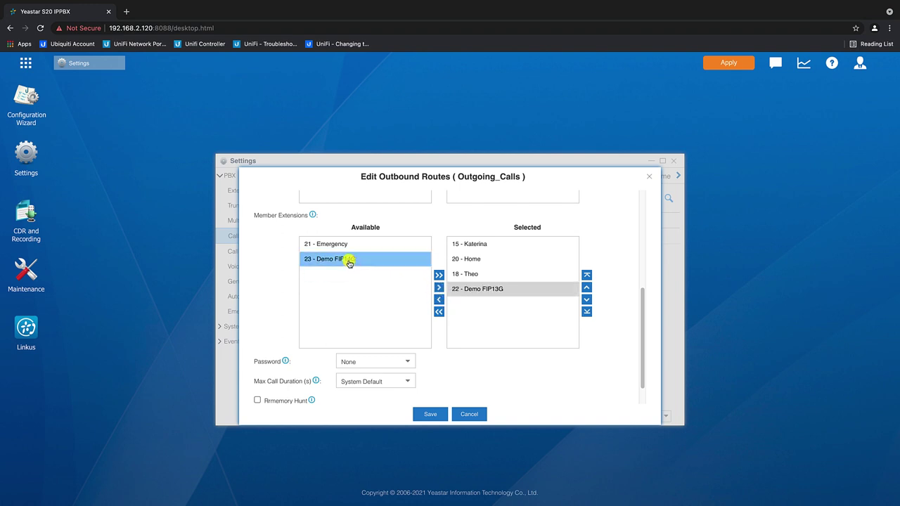
click(346, 259)
click(439, 288)
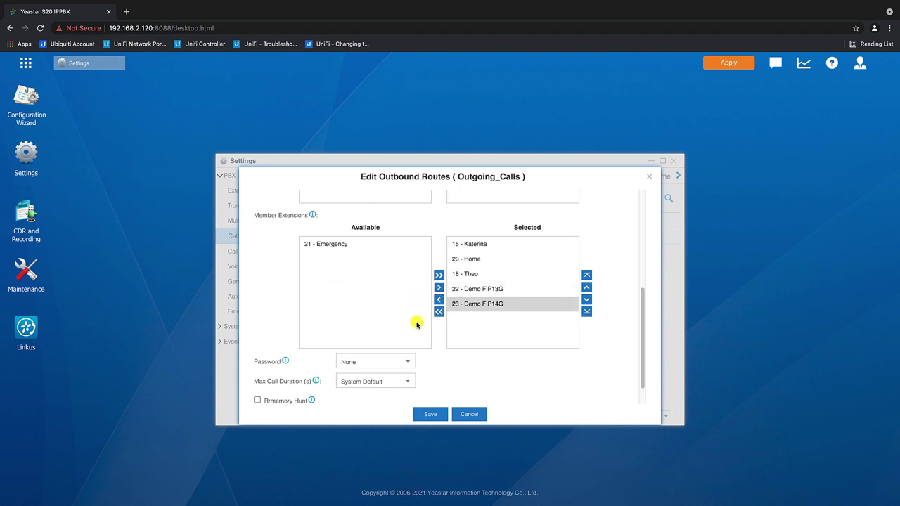
click(430, 415)
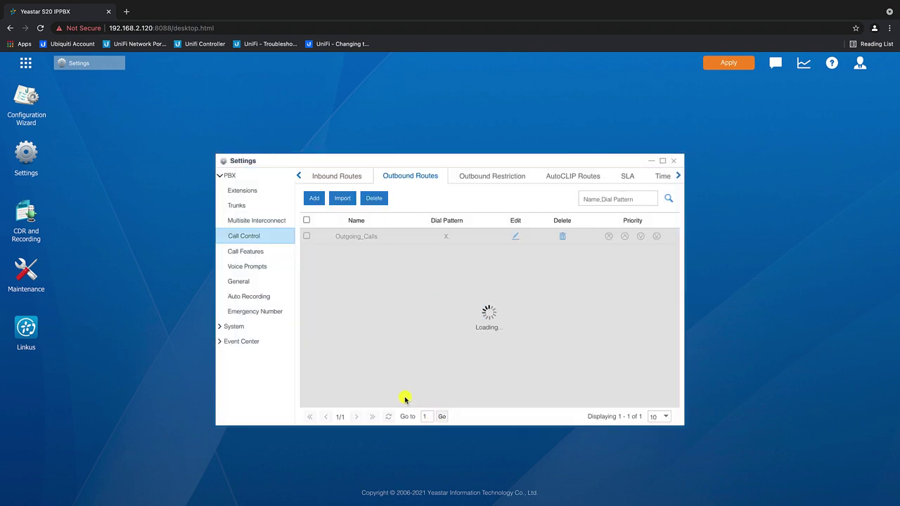
click(673, 160)
click(720, 62)
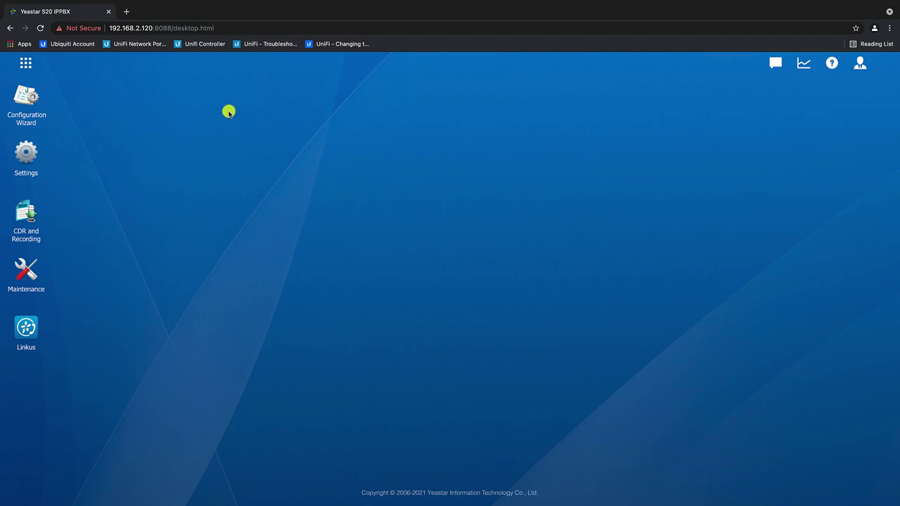
- Log into the FIP13G phone at 192.168.2.191 in a new tab with the admin credentials
click(126, 11)
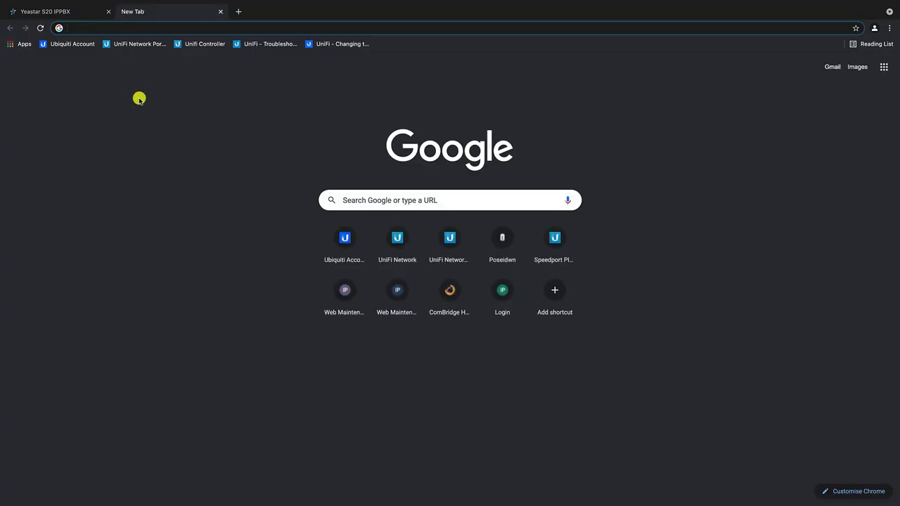
text(192.168.2.191)
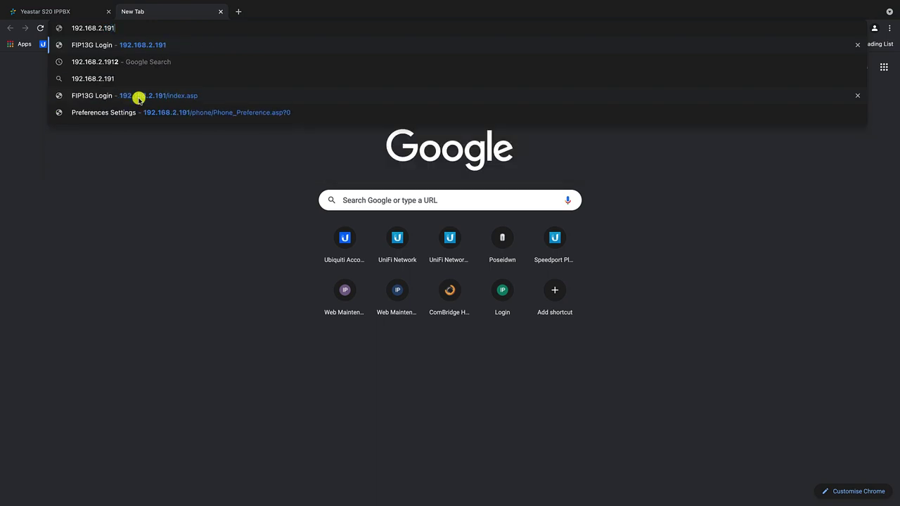
key(Return)
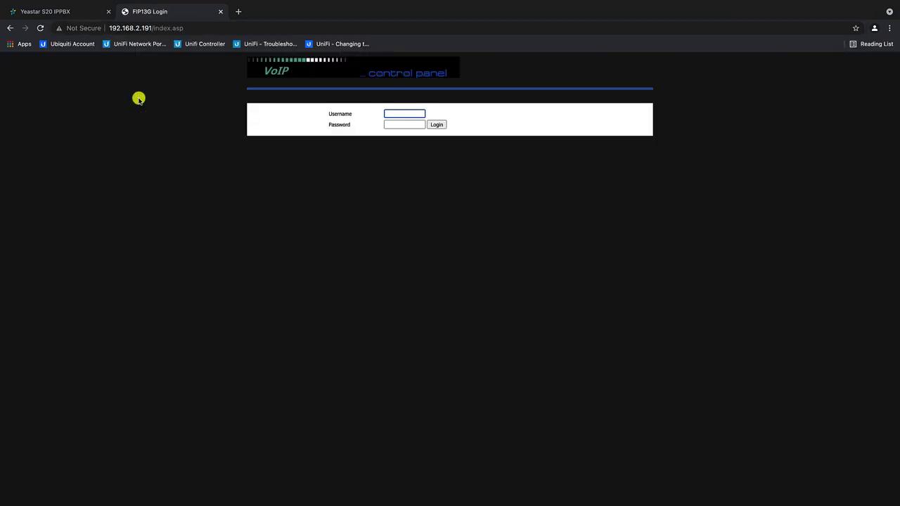
key(Tab)
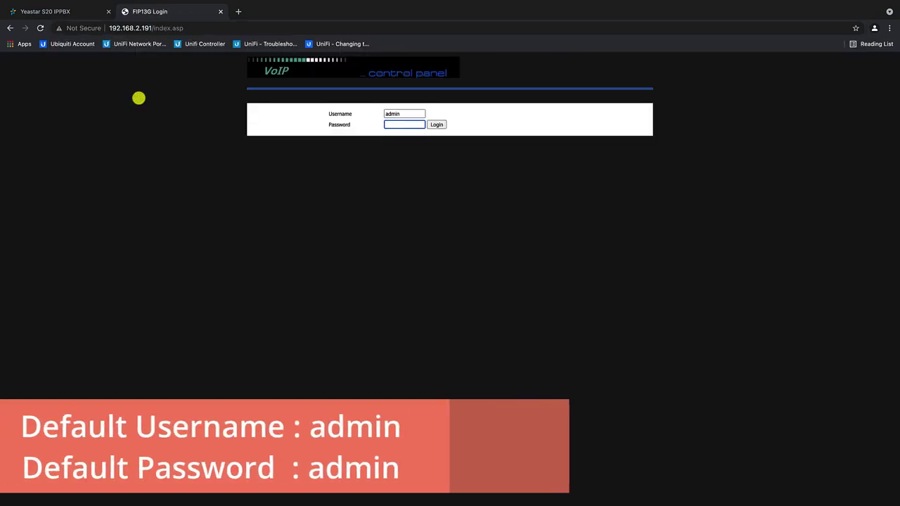
click(433, 124)
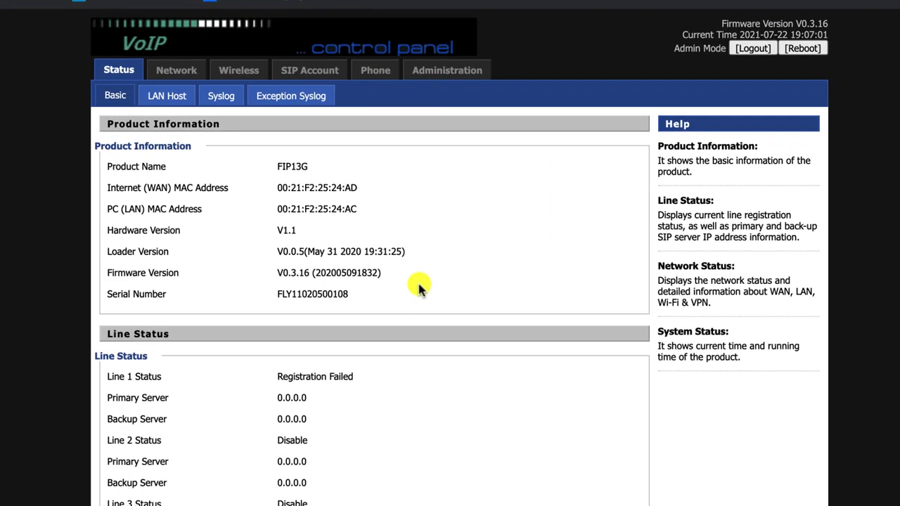
- Enter and confirm a new admin password under Administration > Management
click(436, 73)
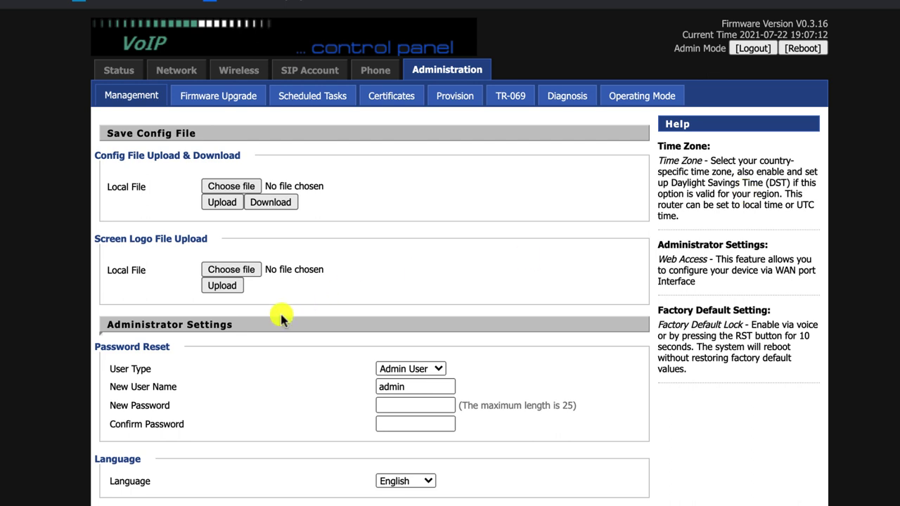
scroll(283, 320, down, 1)
click(408, 381)
text(a)
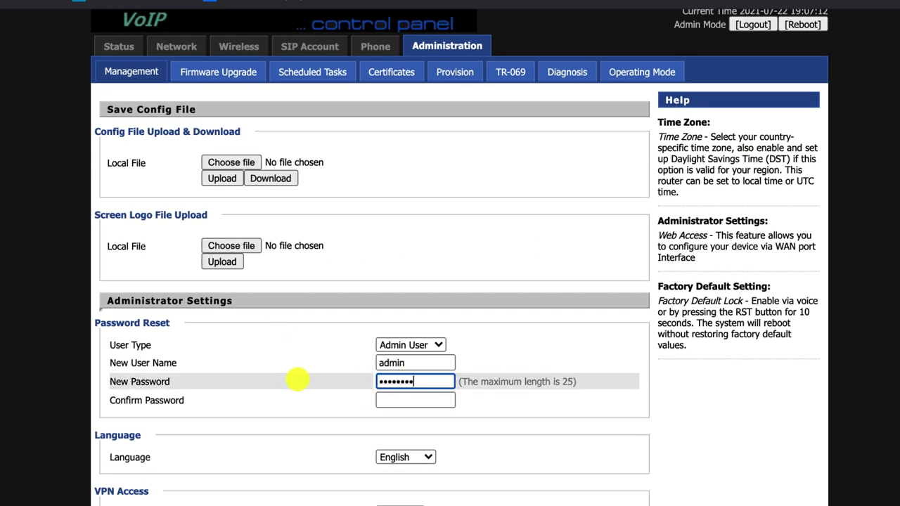
key(Tab)
text(aaaaaaa)
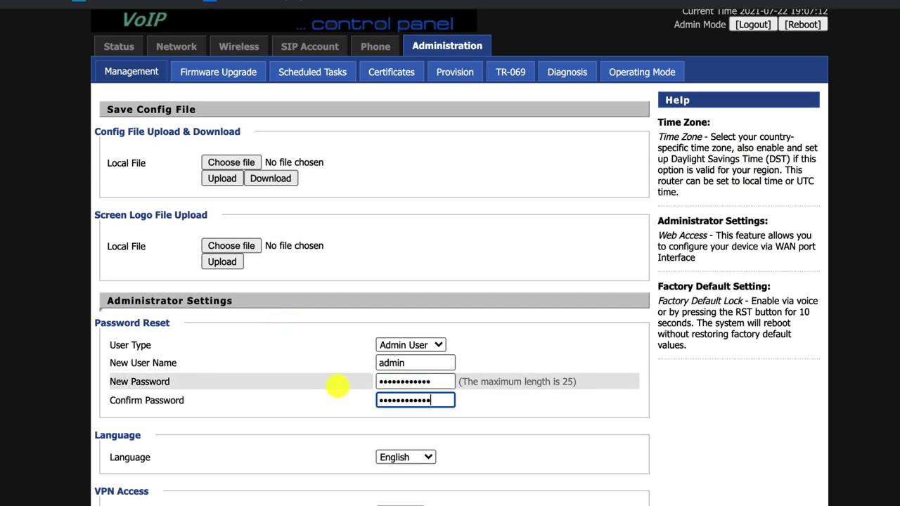
- Set time zone GMT+02:00 Greece and secondary NTP server gr.pool.ntp.org
scroll(305, 414, down, 5)
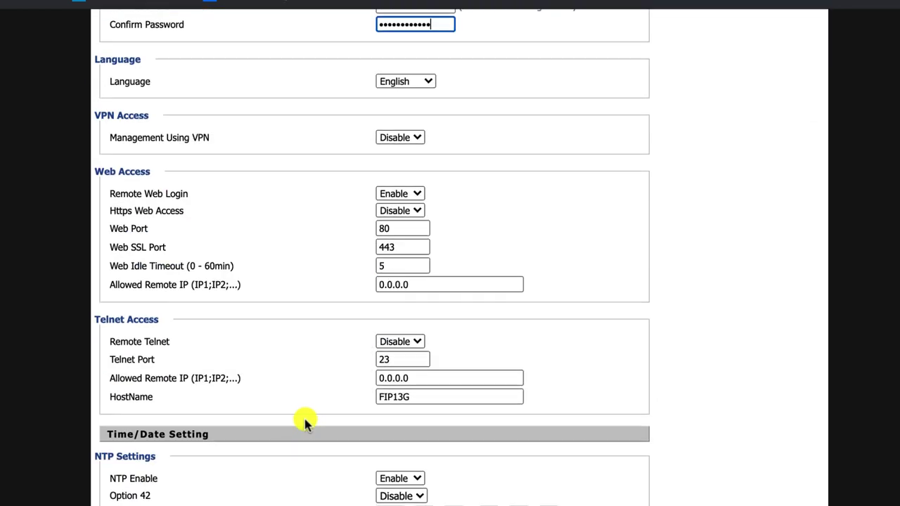
scroll(303, 416, down, 5)
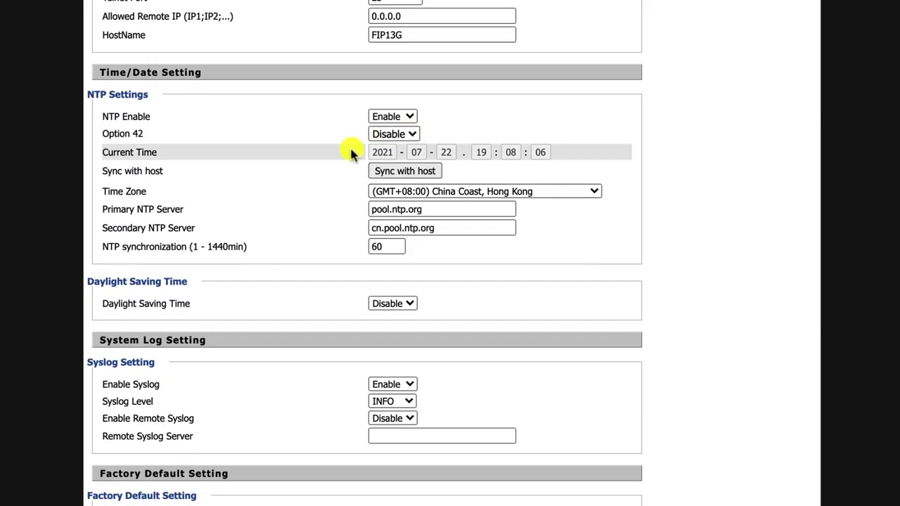
click(460, 191)
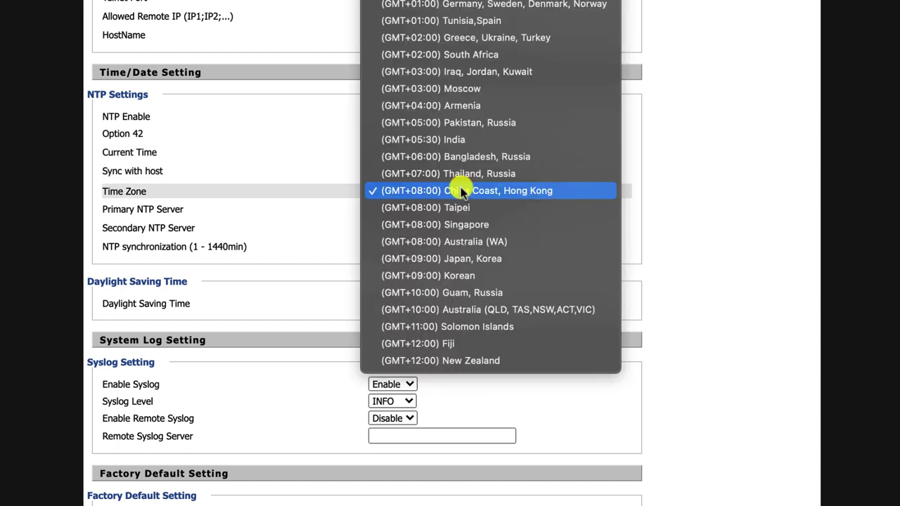
click(456, 41)
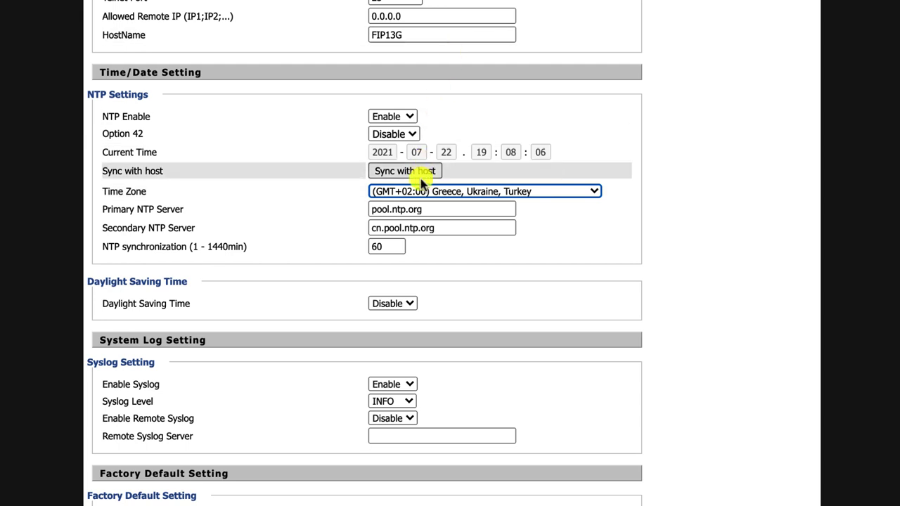
click(381, 230)
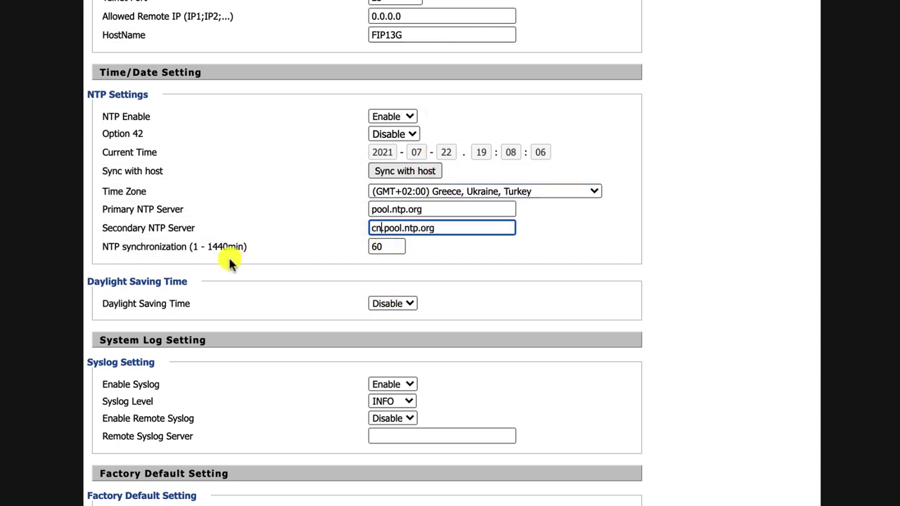
key(BackSpace)
key(BackSpace)
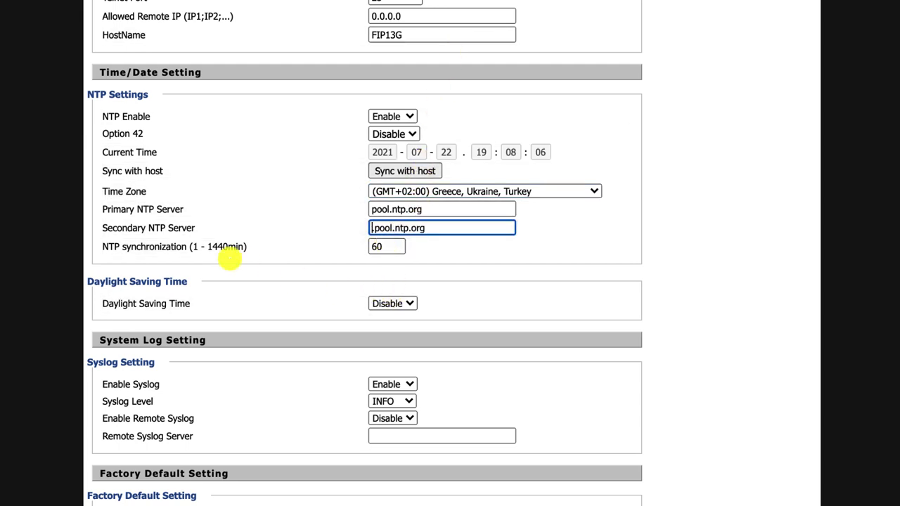
text(gr)
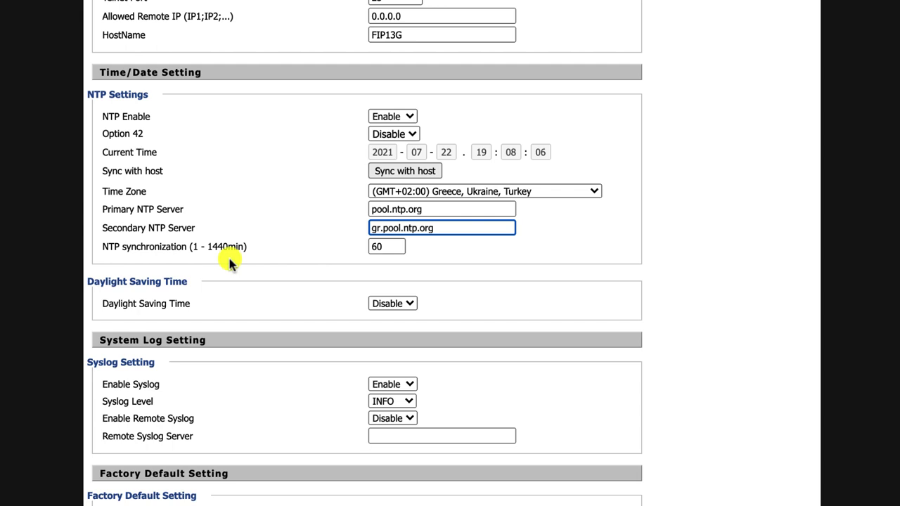
click(385, 248)
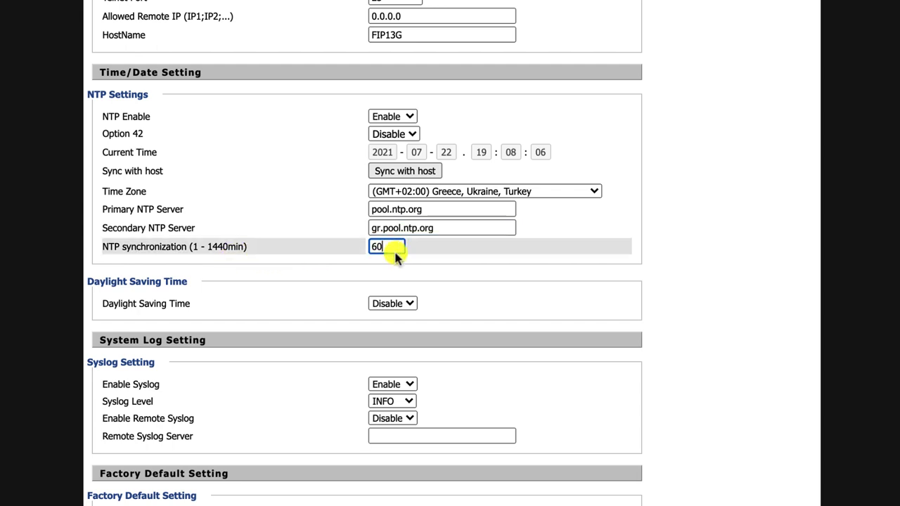
- Enable daylight saving time, save and apply, then view the Firmware Upgrade page
click(409, 300)
click(394, 321)
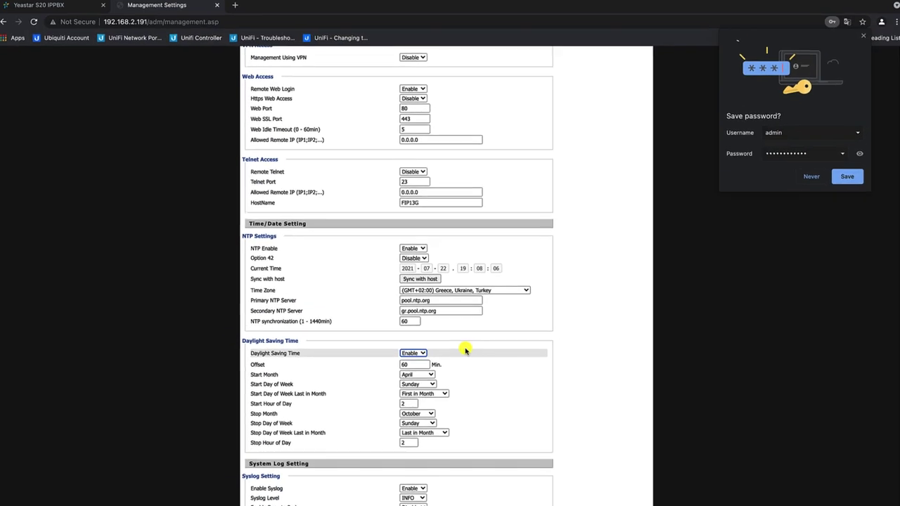
scroll(465, 351, down, 4)
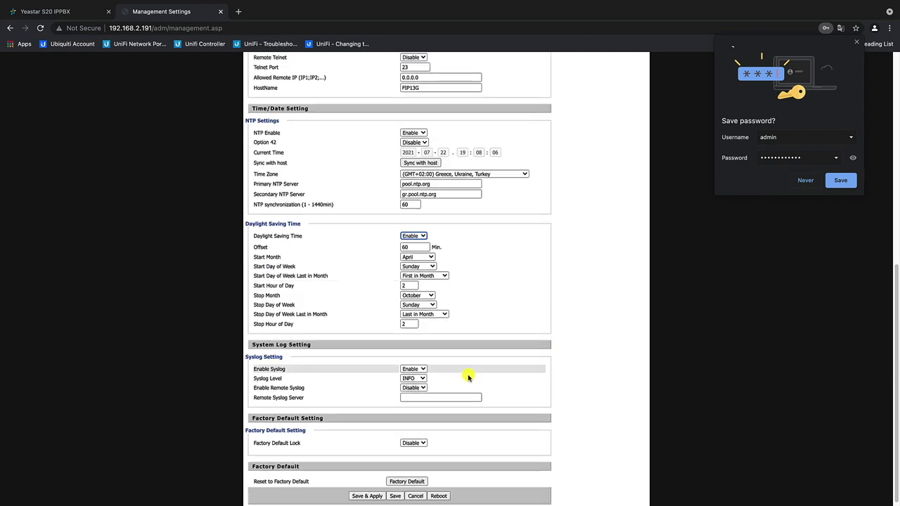
click(371, 492)
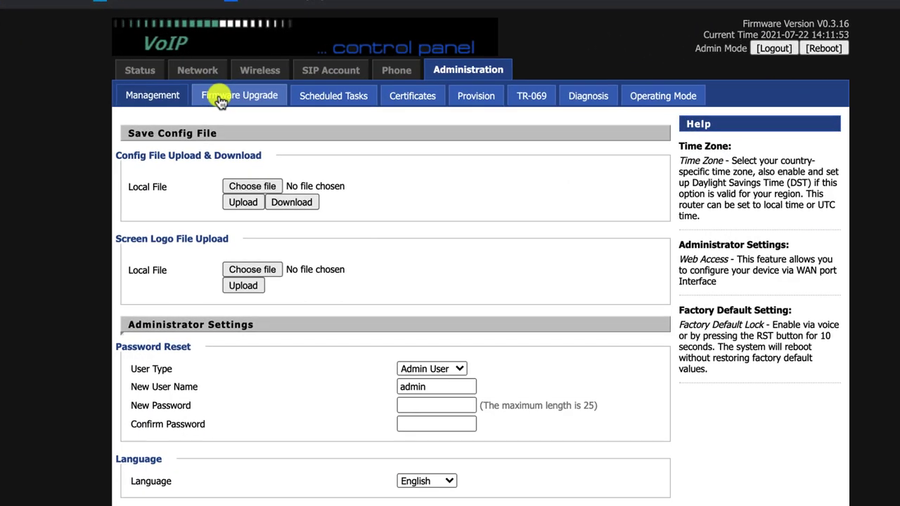
click(298, 99)
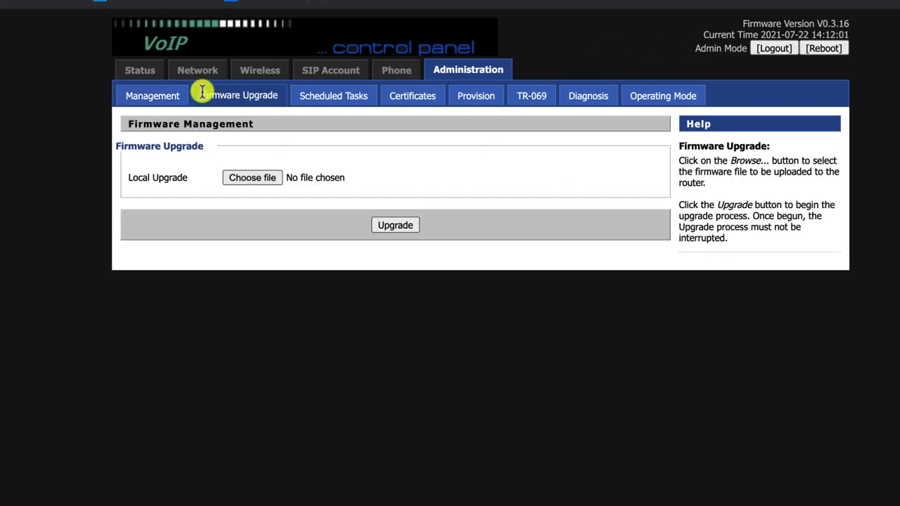
click(318, 76)
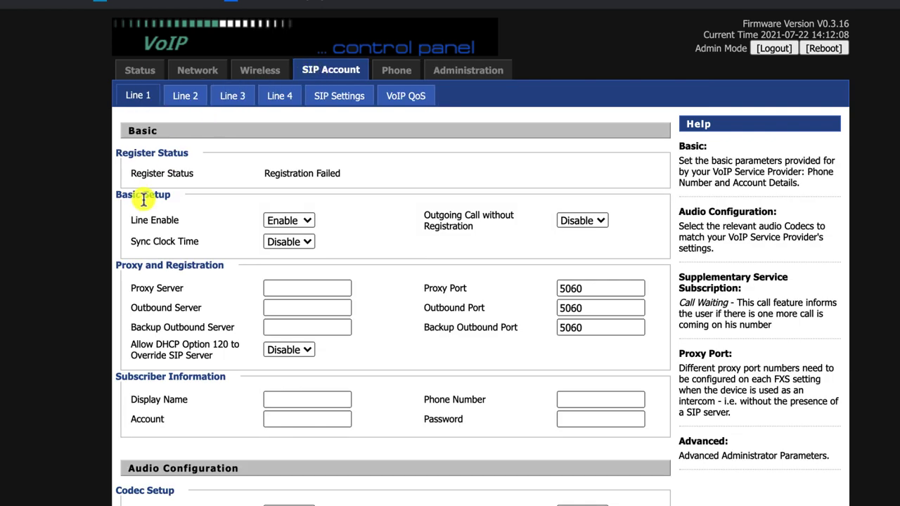
- Keep Line 1 enabled and enter proxy server 192.168.2.120 and display name Demo FIP13G
click(307, 222)
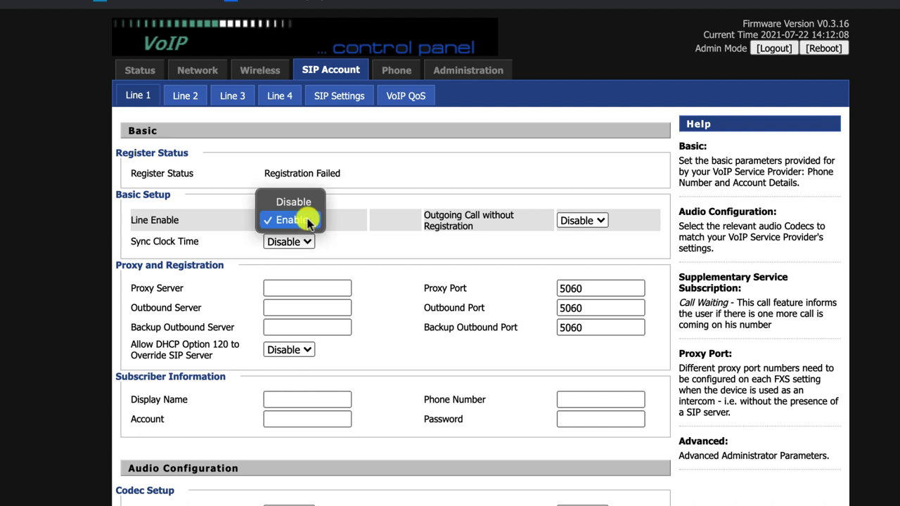
click(303, 223)
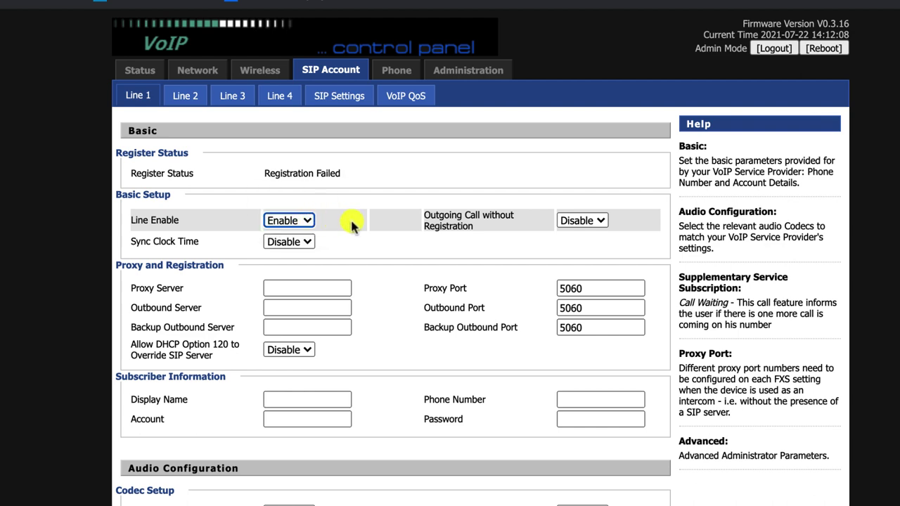
scroll(350, 223, down, 2)
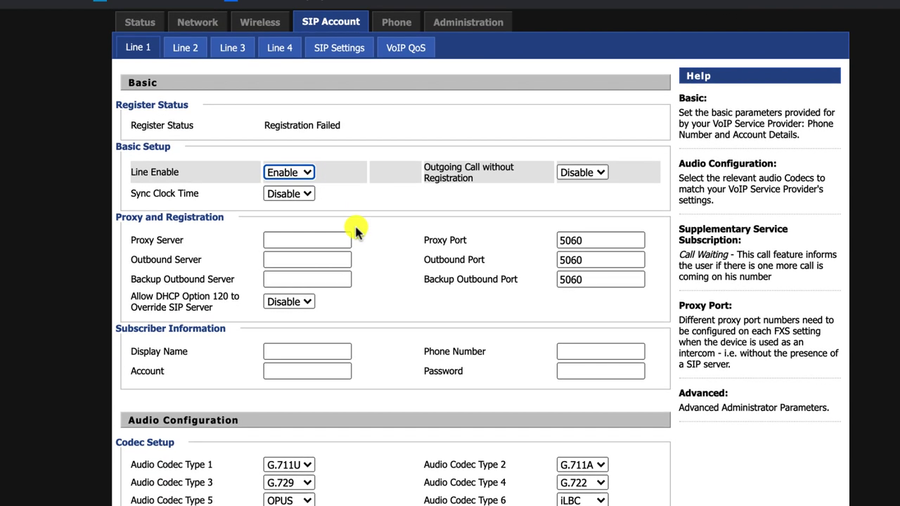
scroll(355, 230, down, 1)
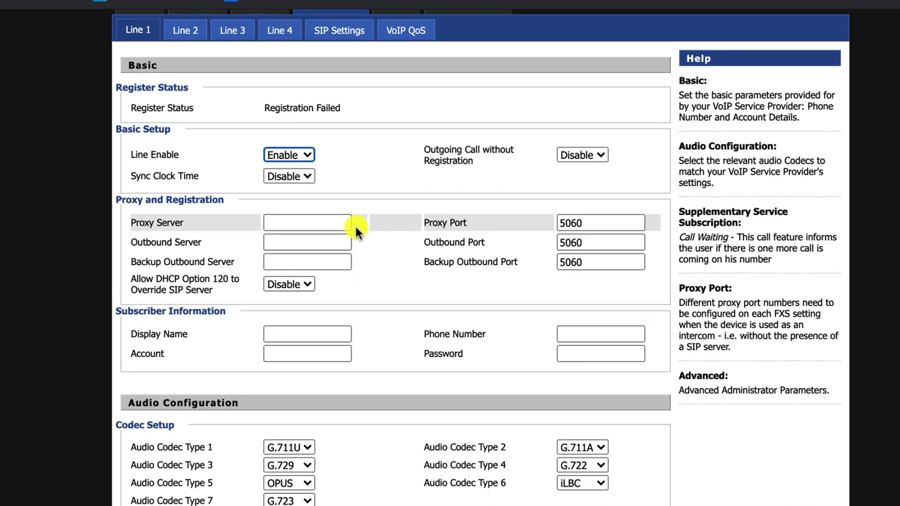
click(349, 222)
text(192.168.2.120)
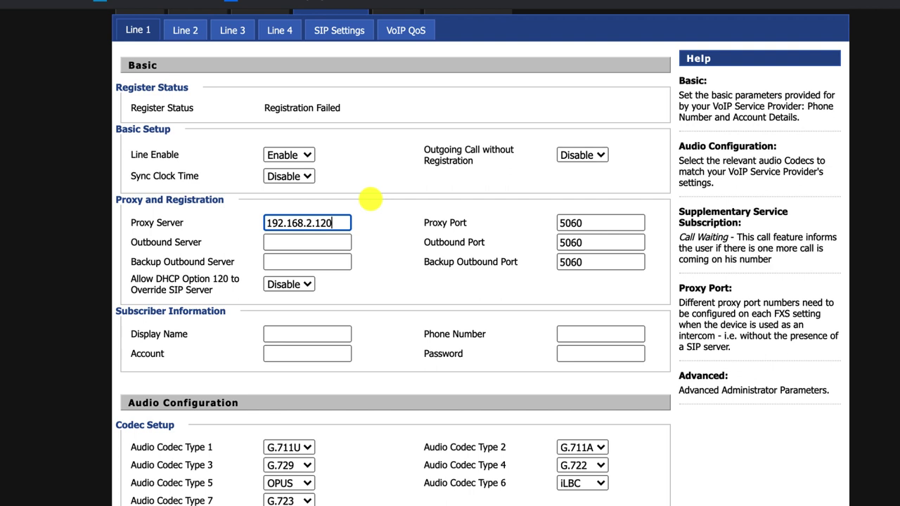
click(369, 200)
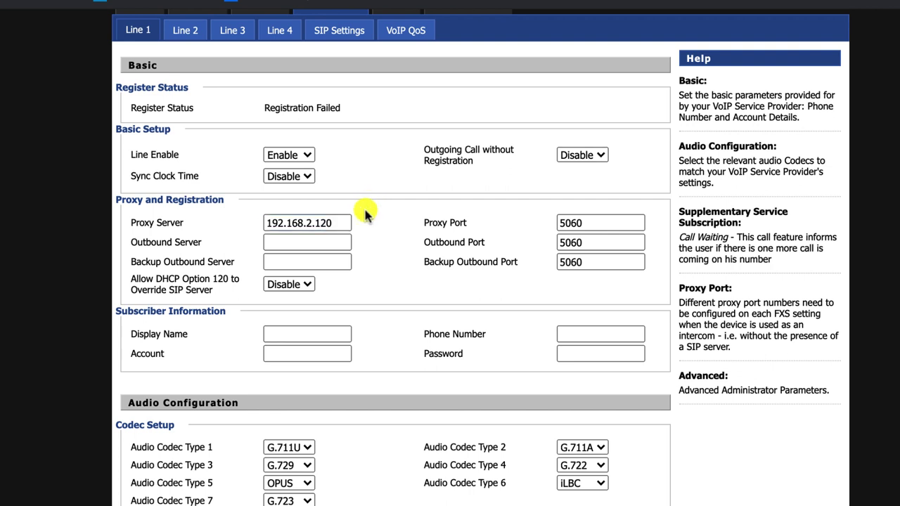
click(349, 223)
click(323, 332)
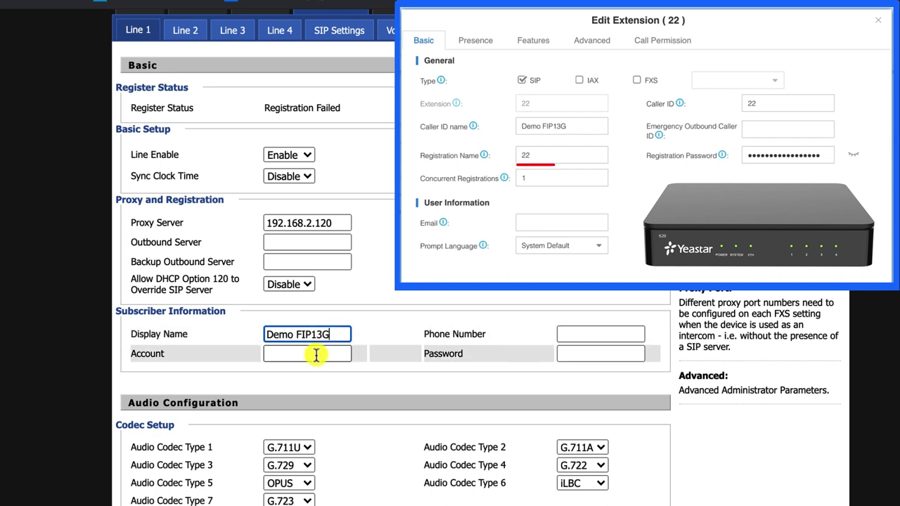
- Enter account 22, phone number 22 and the extension password for Line 1
click(316, 354)
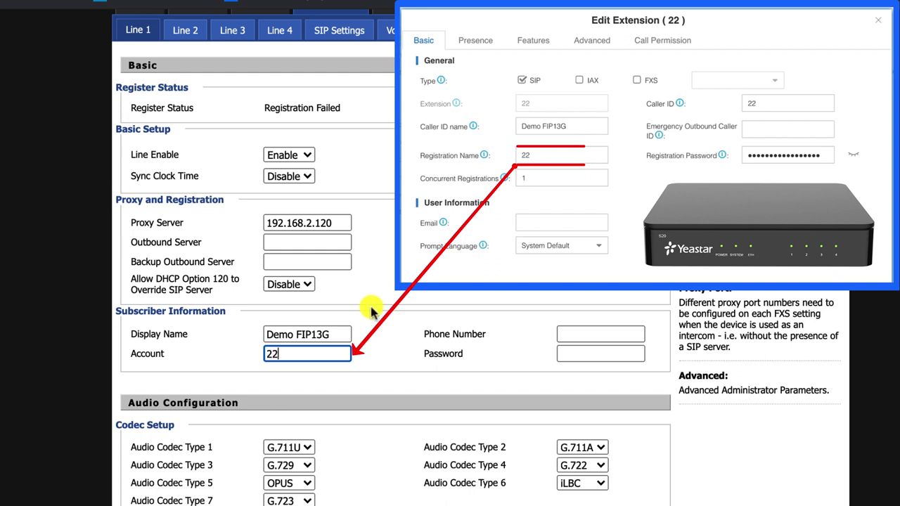
text(22)
click(578, 337)
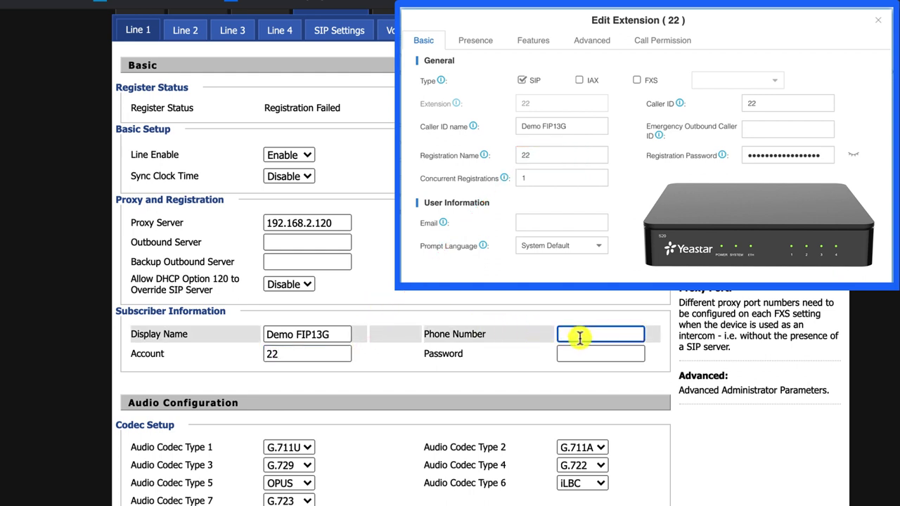
text(22)
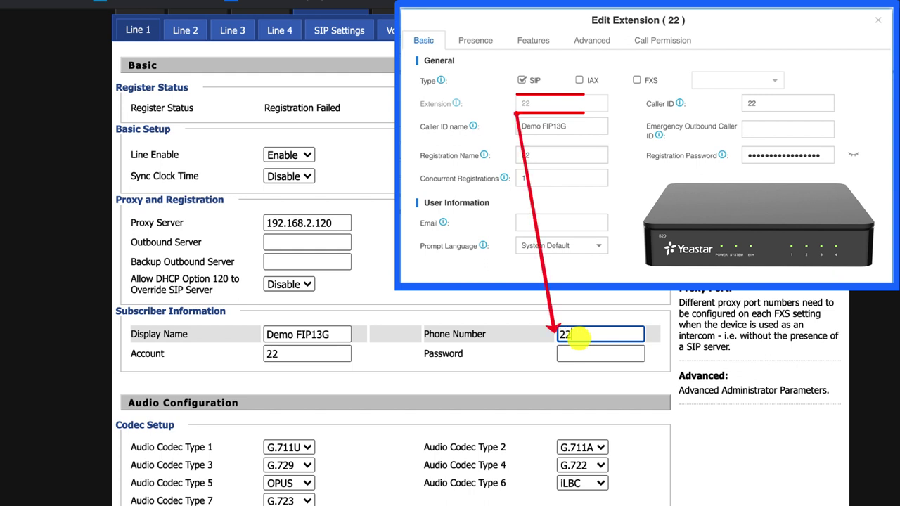
click(581, 349)
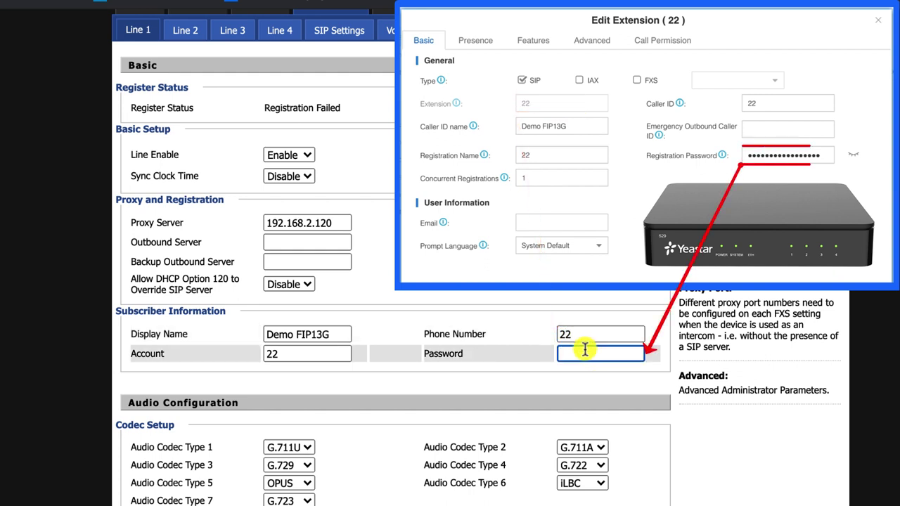
text(•••)
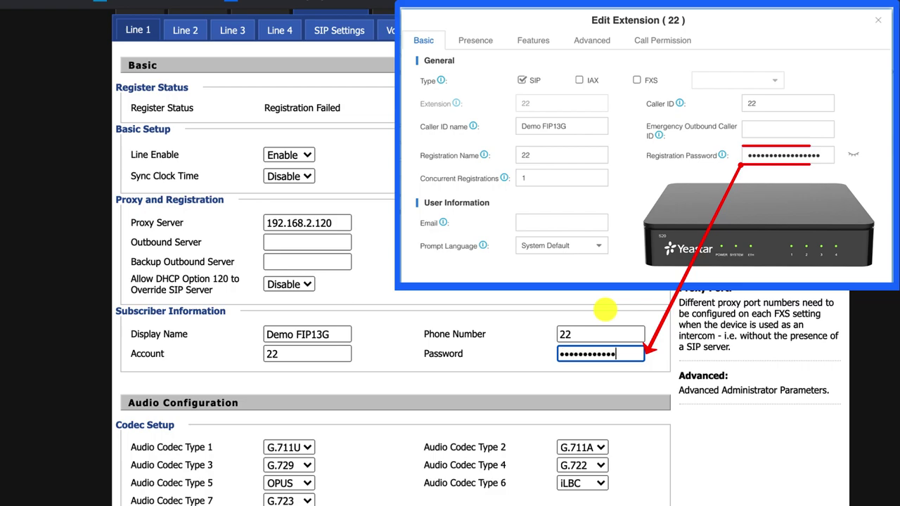
text(••••)
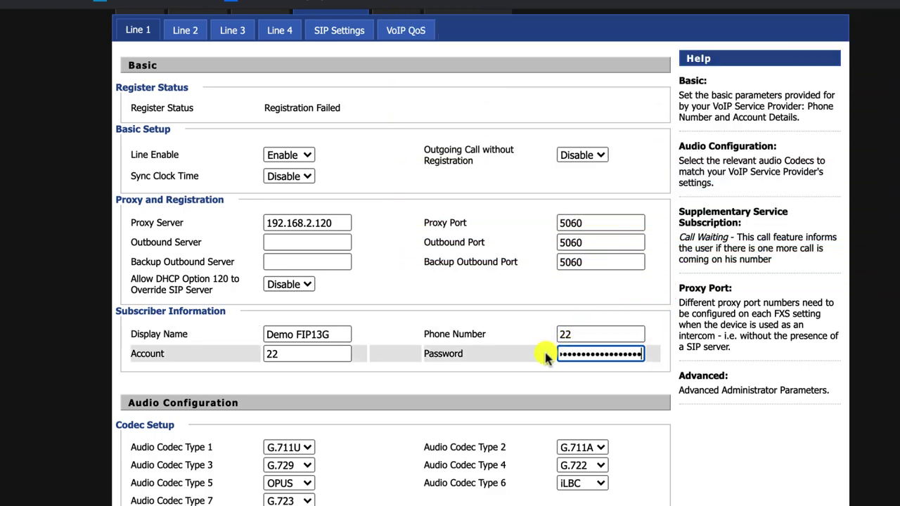
- Save and apply Line 1, confirming its Register Status reads Registered
scroll(548, 386, down, 5)
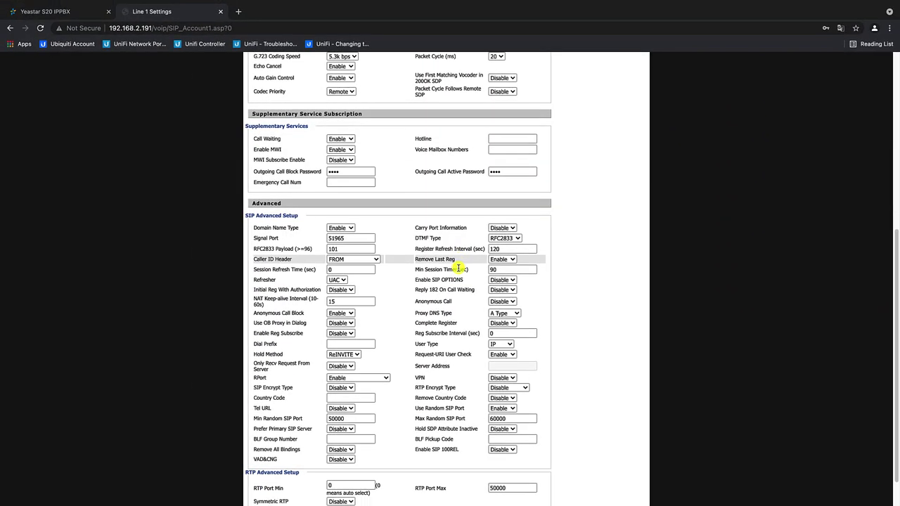
scroll(458, 268, down, 1)
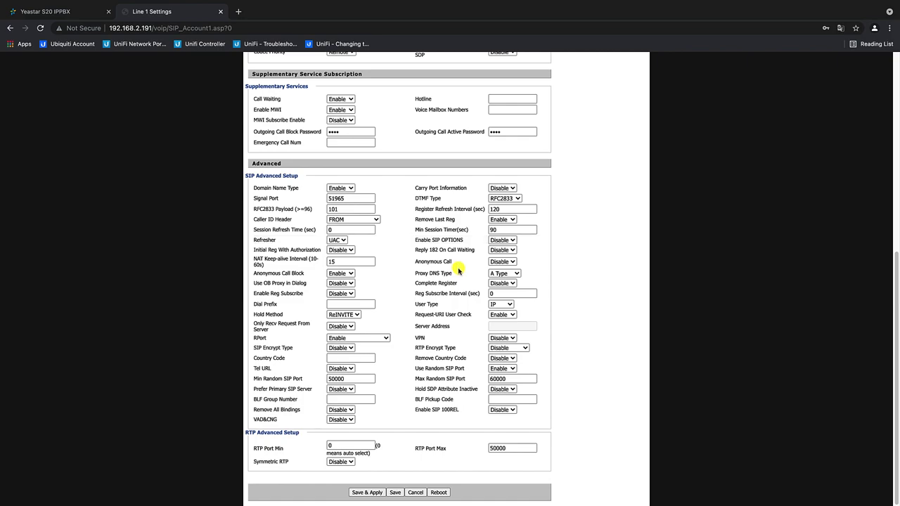
click(374, 494)
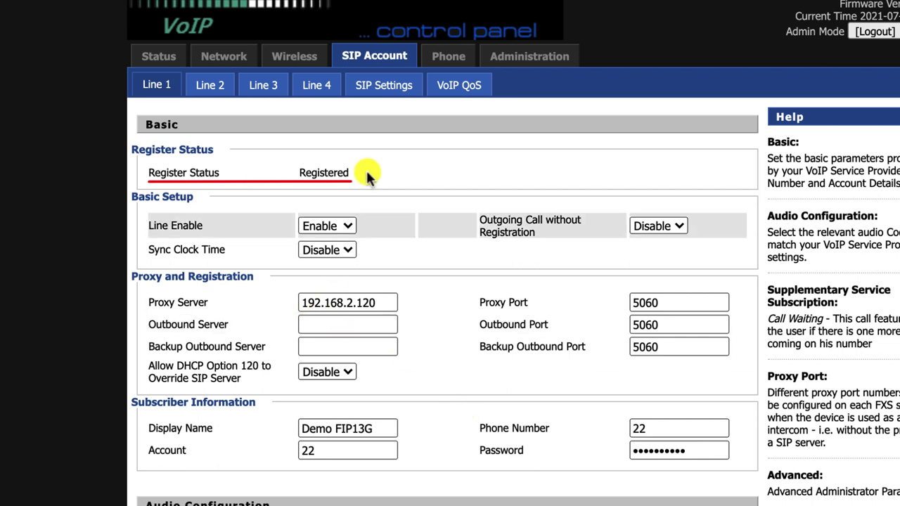
drag(296, 180, 358, 179)
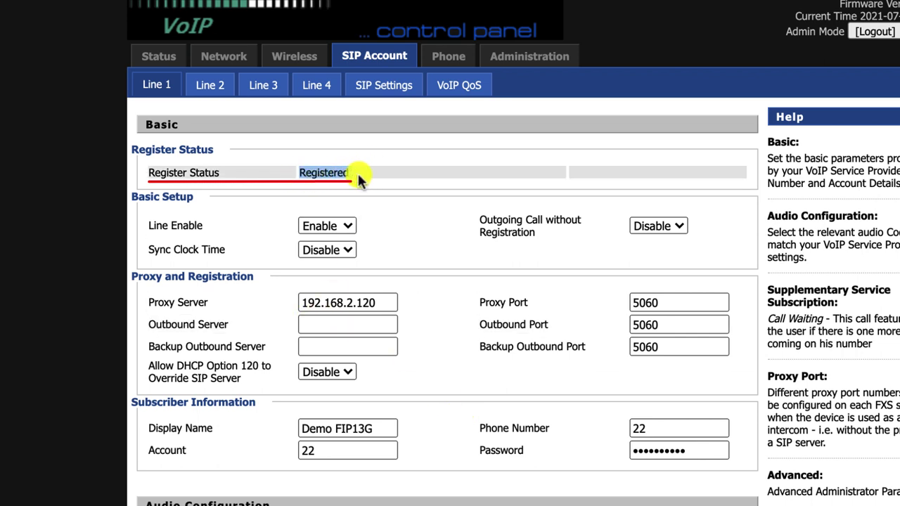
click(366, 186)
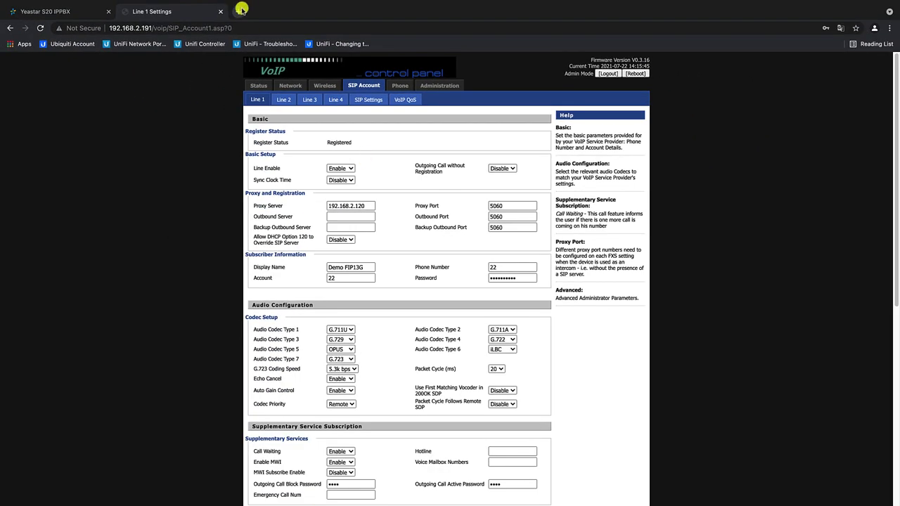
- Log into the FIP14G phone at 192.168.2.244 in a new tab with the admin credentials
click(241, 9)
text(192.168.2)
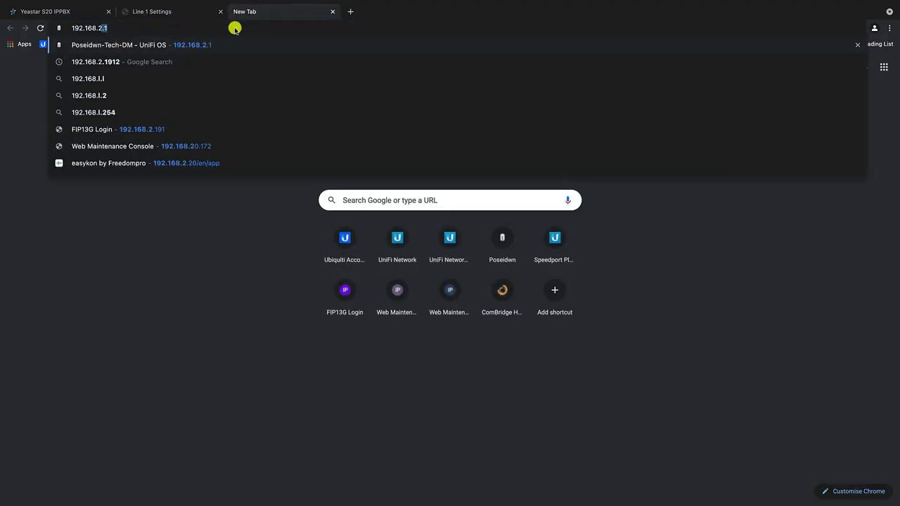
text(.244)
key(Return)
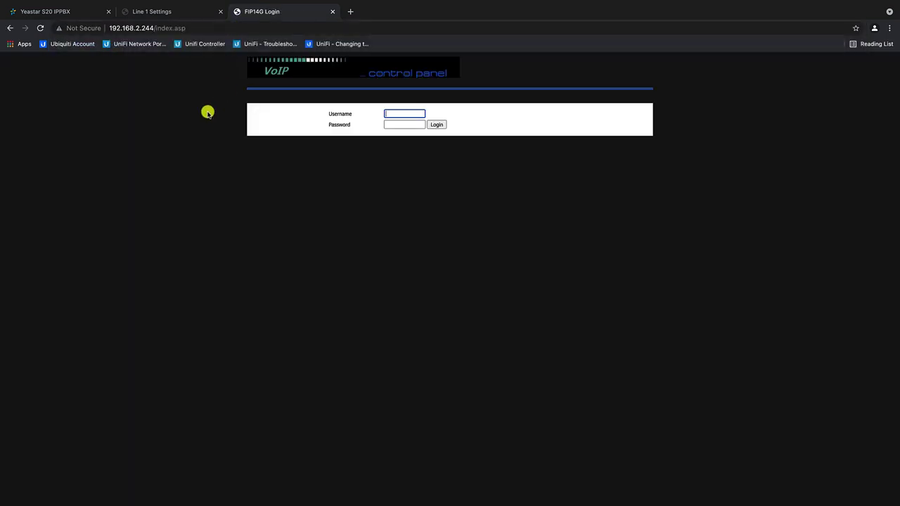
key(Tab)
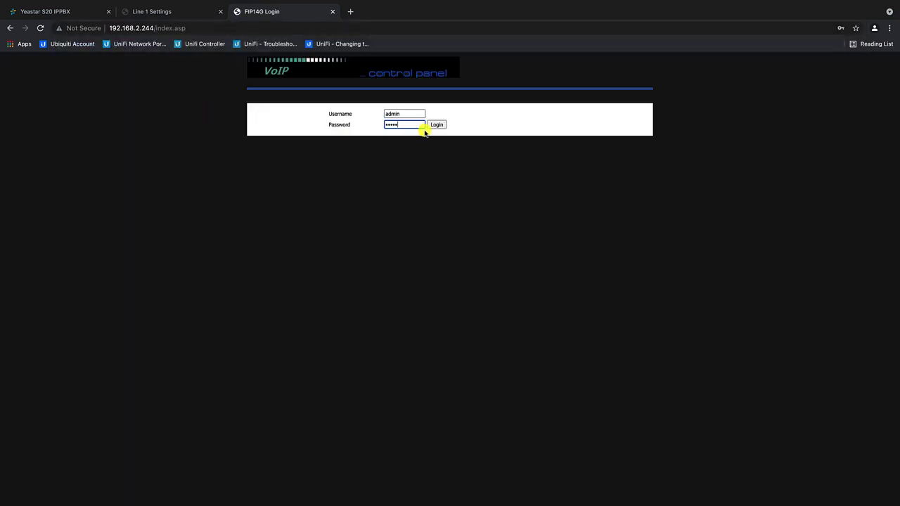
click(426, 127)
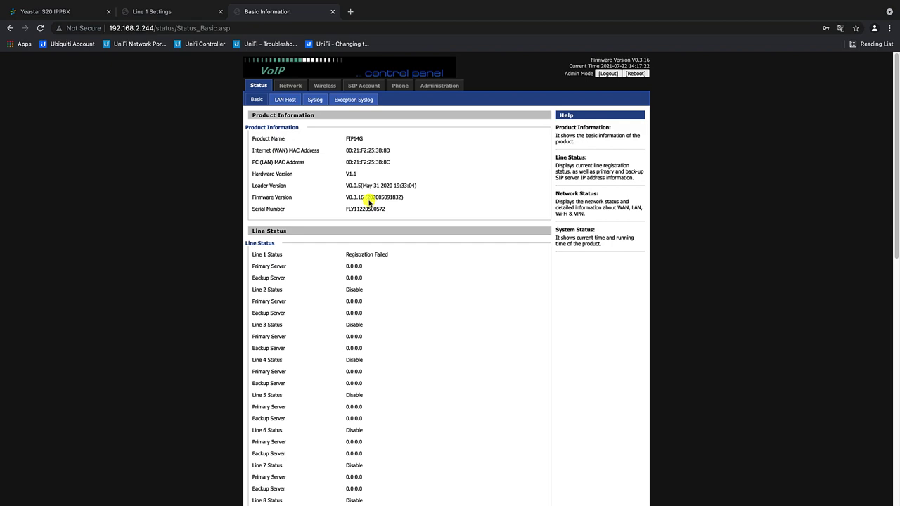
- Go to Administration and the SIP Account Line 1 settings
click(438, 89)
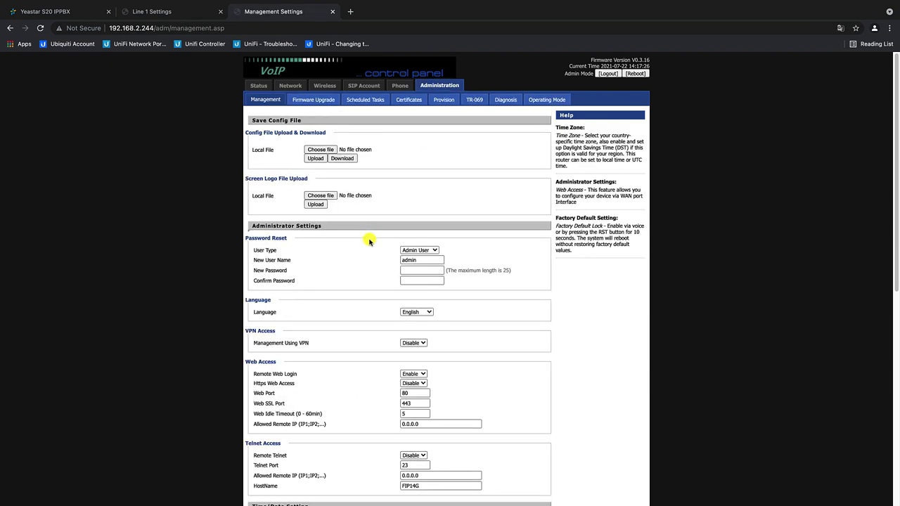
scroll(369, 241, down, 5)
scroll(370, 241, up, 5)
click(360, 86)
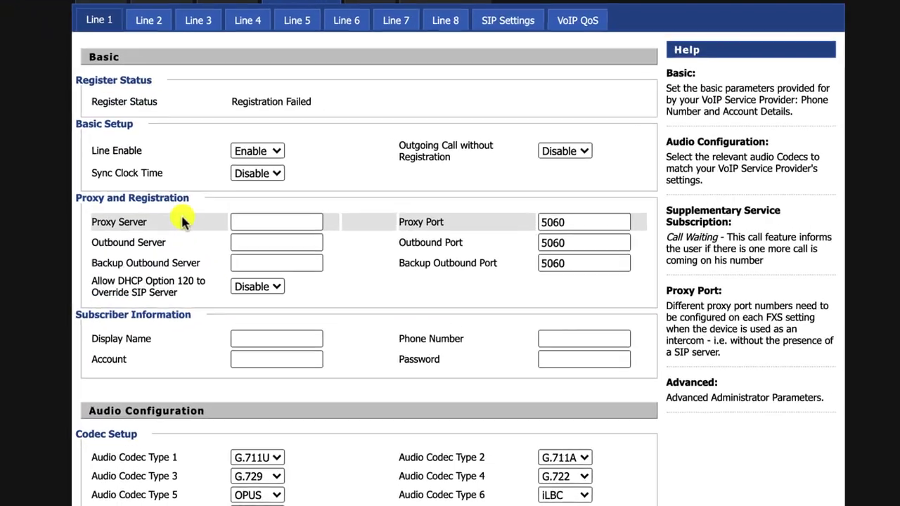
- Keep Line 1 enabled, set proxy server 192.168.2.120 and display name Demo FIP14G
click(257, 151)
click(257, 151)
click(254, 221)
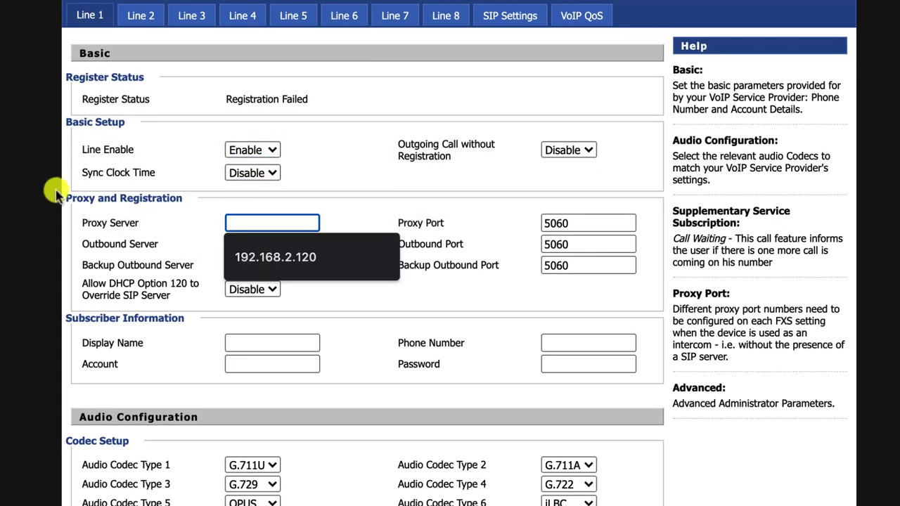
click(260, 253)
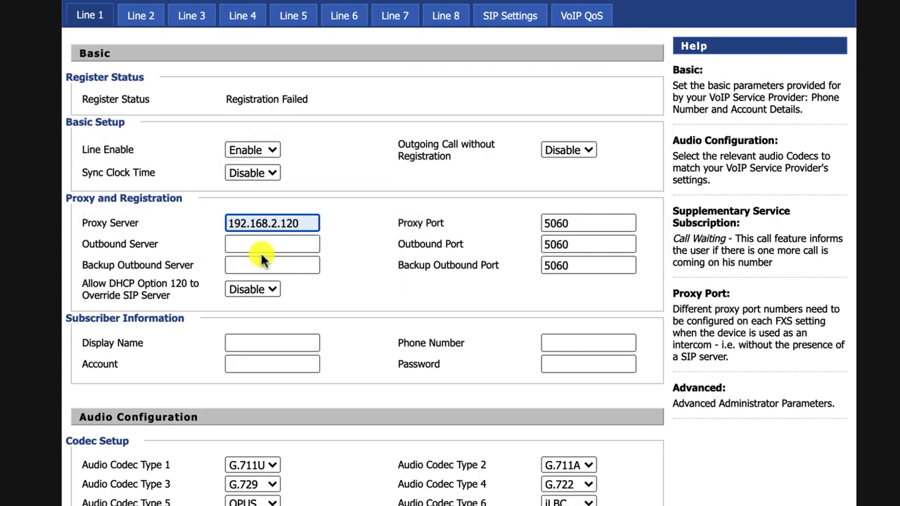
click(244, 339)
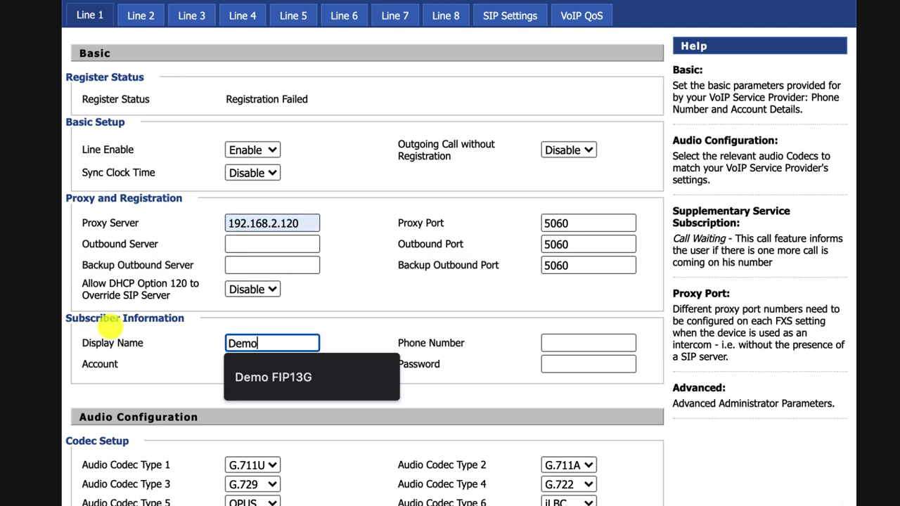
text(Demo FIP14G)
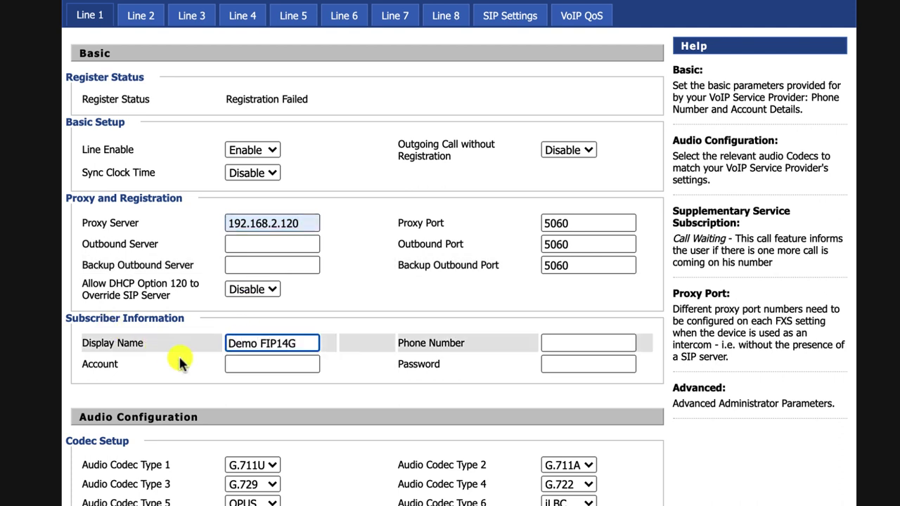
- Enter account 23, phone number 23 and the password, then save and apply to get Registered
click(249, 363)
text(23)
click(548, 343)
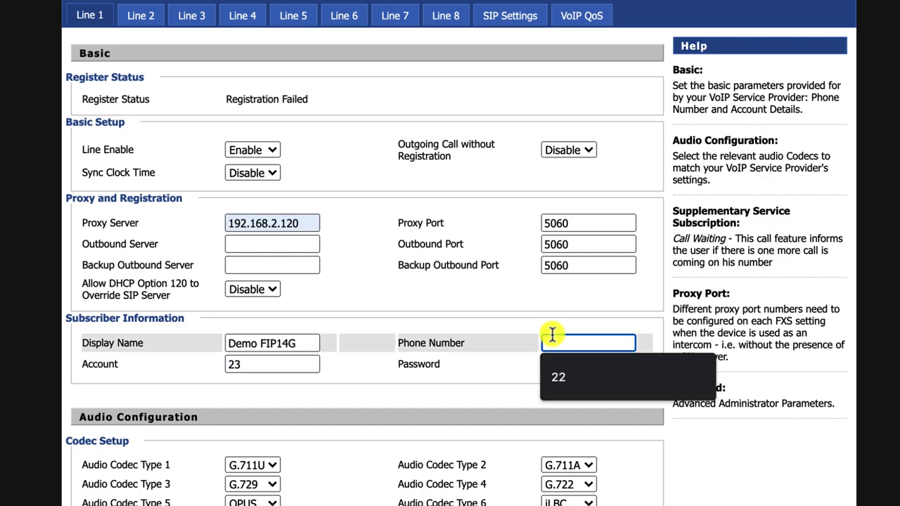
text(23)
key(Tab)
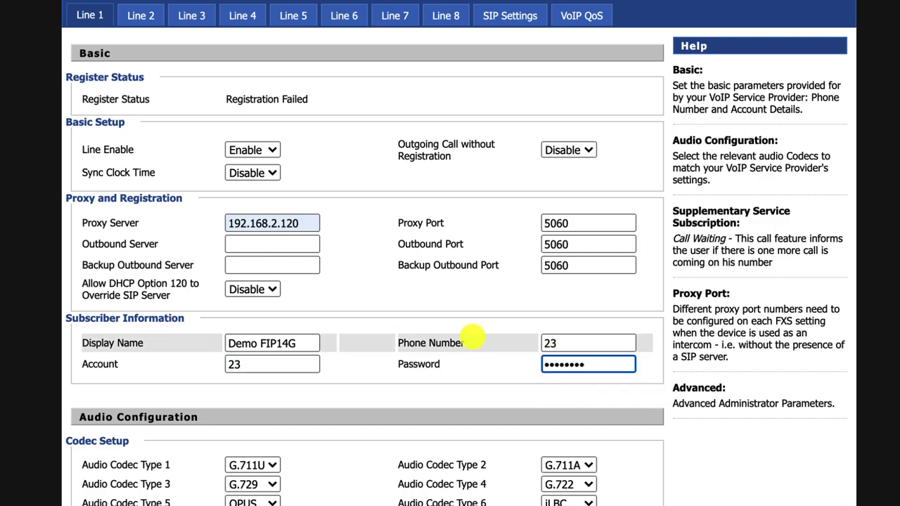
text(•••)
scroll(413, 404, down, 5)
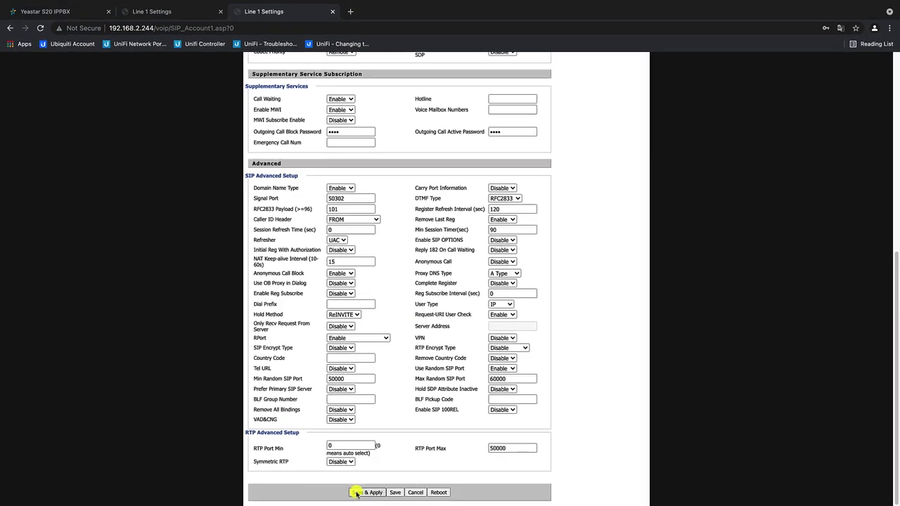
click(367, 492)
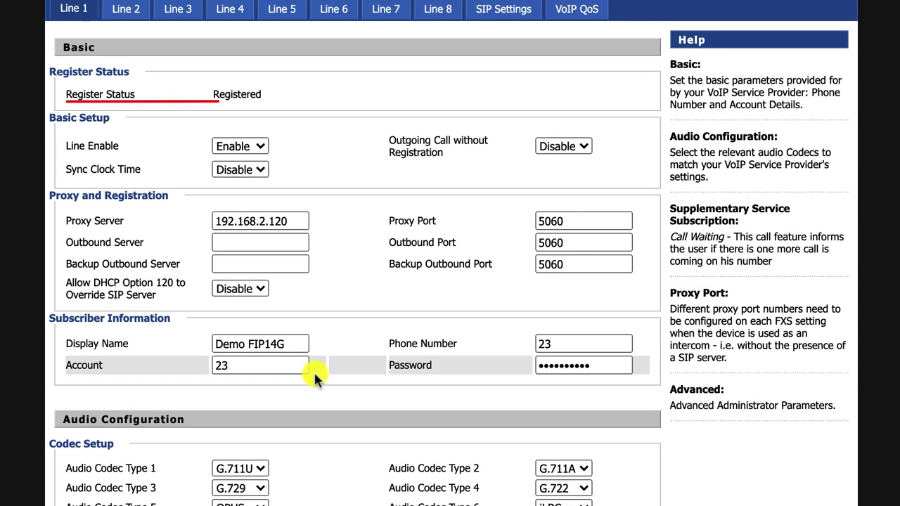
drag(212, 93, 274, 116)
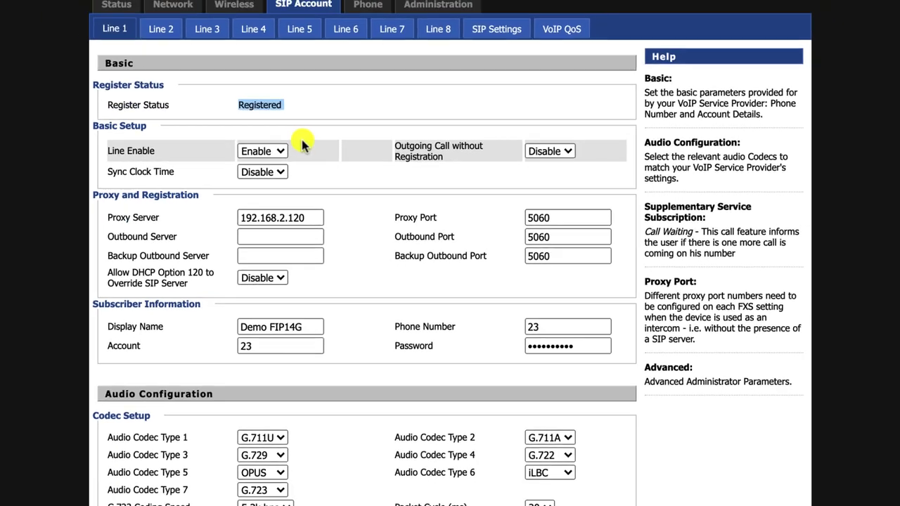